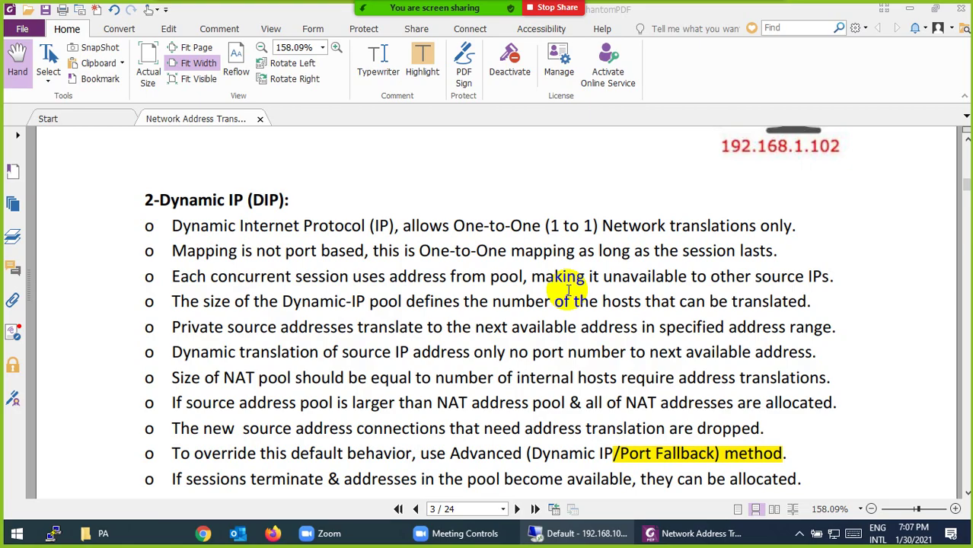
Switch to the PA-VM web interface, open the DynamicIPPort NAT policy rule and rename it DynamicIP
{"action": "left_click", "coordinate": [584, 532]}
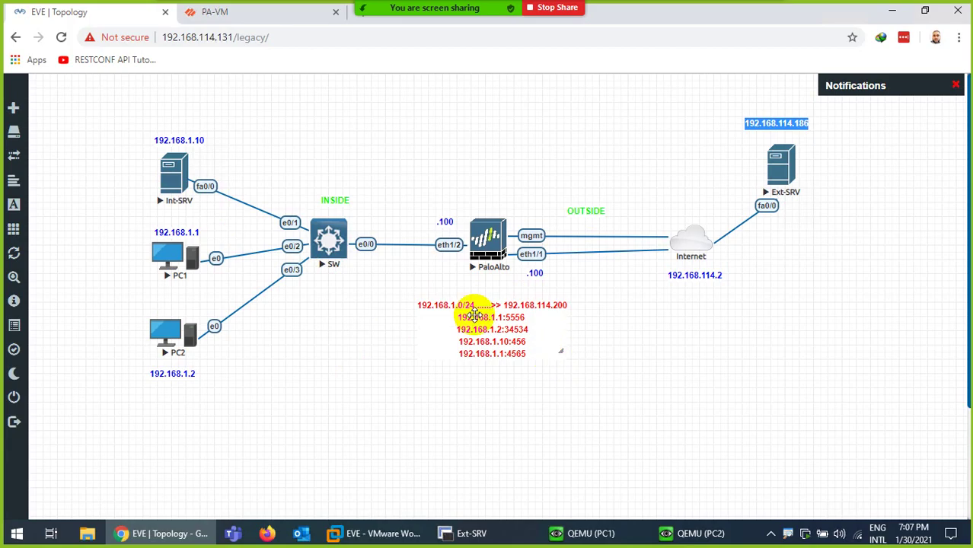
{"action": "left_click", "coordinate": [243, 14]}
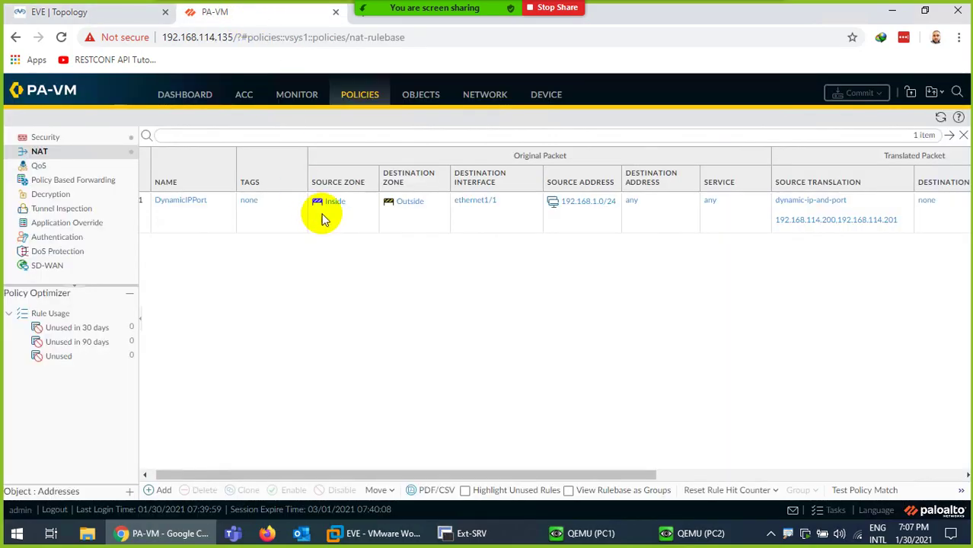
{"action": "left_click", "coordinate": [169, 204]}
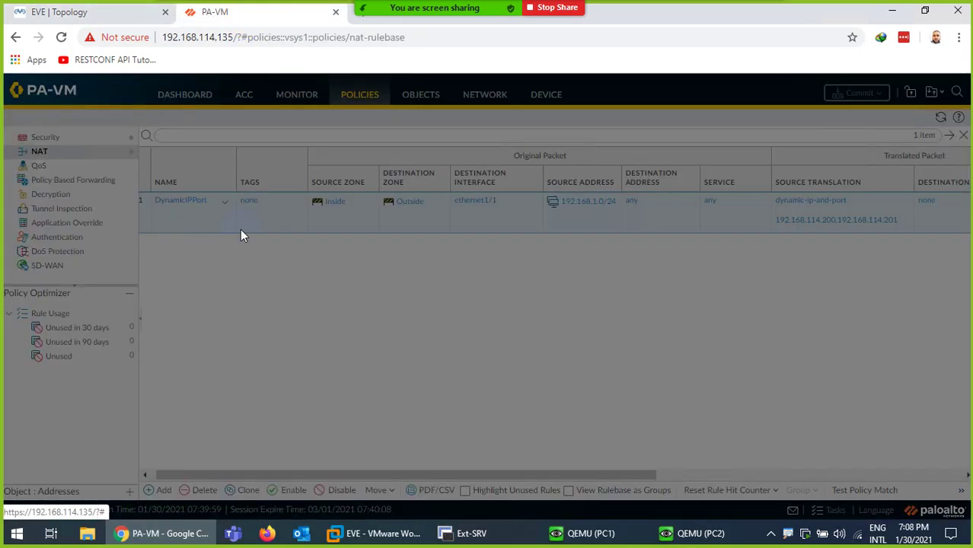
{"action": "left_click", "coordinate": [351, 225]}
{"action": "key", "text": "BackSpace"}
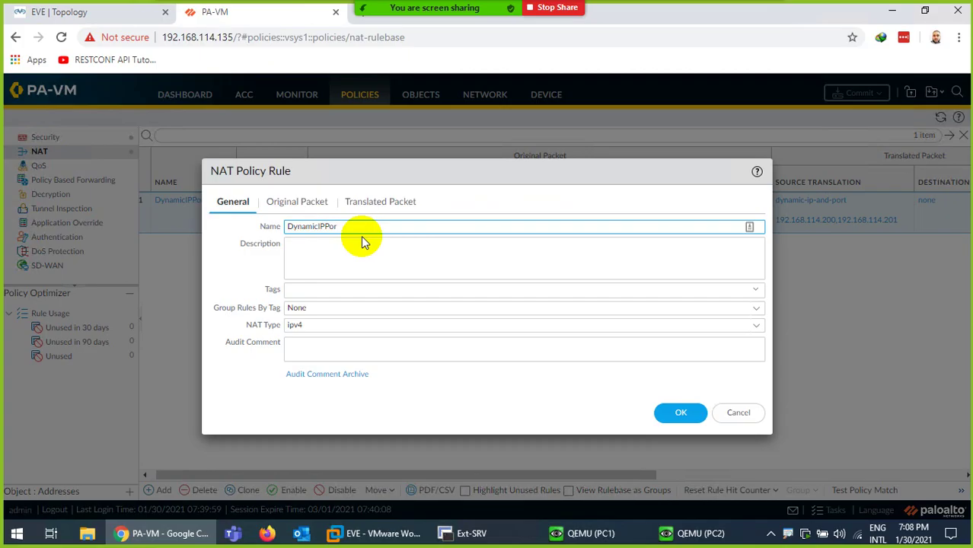
{"action": "key", "text": "BackSpace"}
{"action": "key", "text": "BackSpace"}
{"action": "key", "text": "BackSpace"}
{"action": "key", "text": "BackSpace"}
{"action": "type", "text": "P"}
Set the rule's source address translation type to Dynamic IP and add 192.168.114.200 as the translated address
{"action": "left_click", "coordinate": [301, 201]}
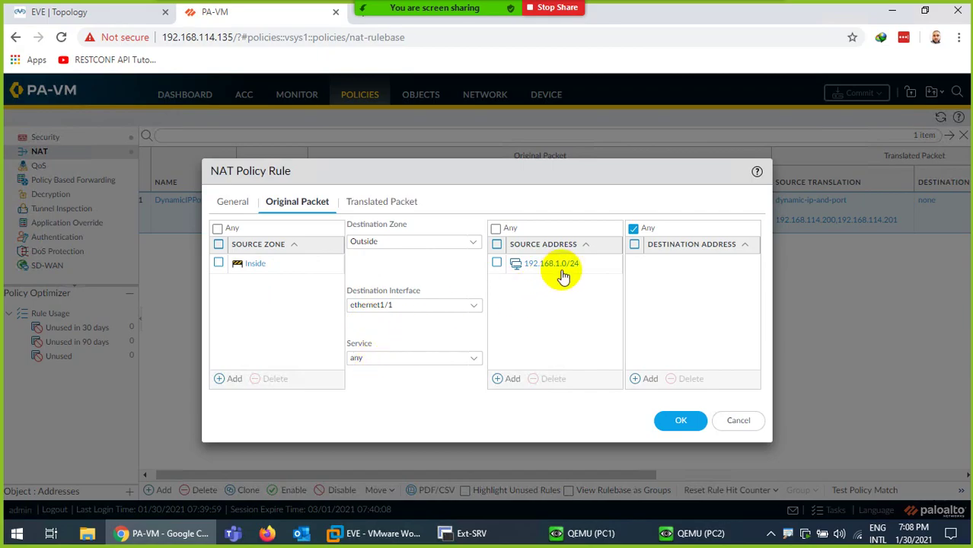
{"action": "left_click", "coordinate": [370, 201]}
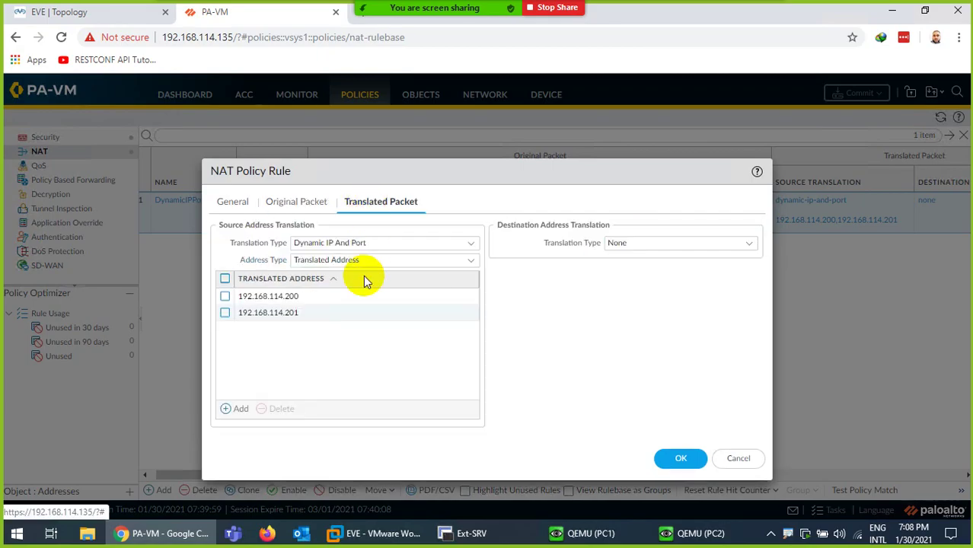
{"action": "left_click", "coordinate": [470, 243]}
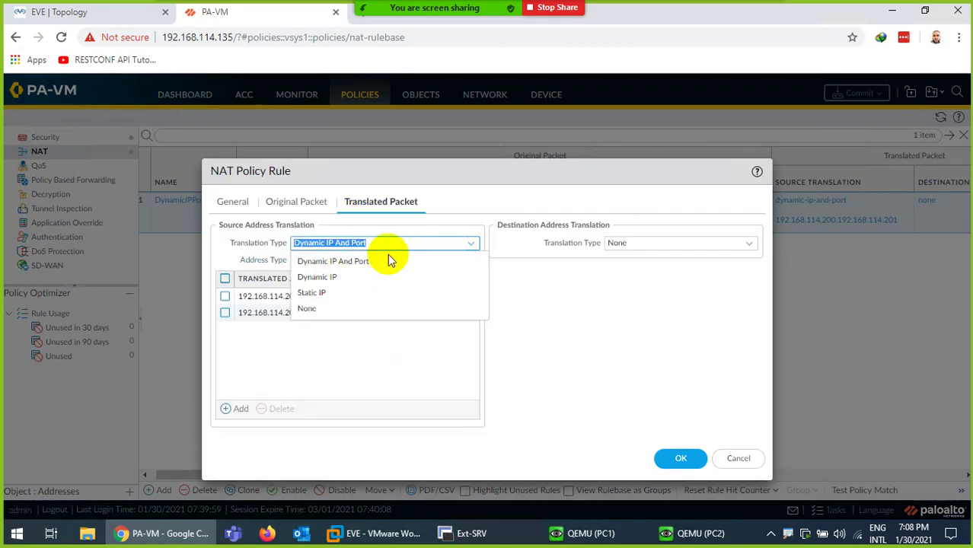
{"action": "left_click", "coordinate": [326, 278]}
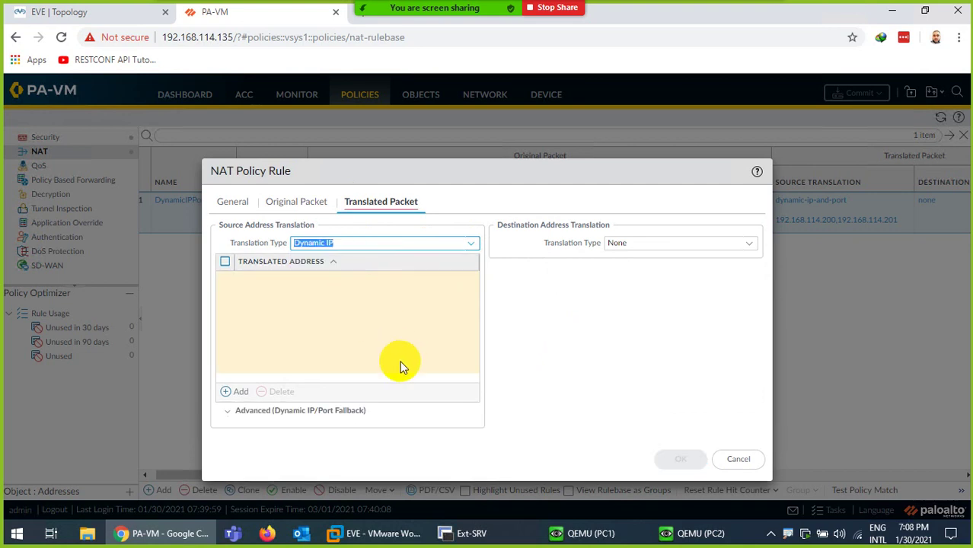
{"action": "left_click", "coordinate": [253, 396]}
{"action": "type", "text": "192"}
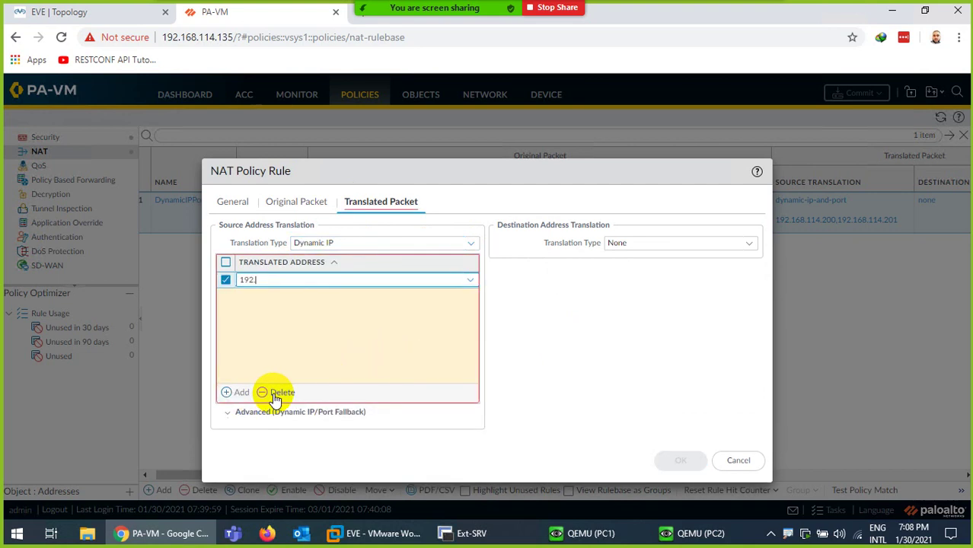
{"action": "type", "text": ".168.114.200"}
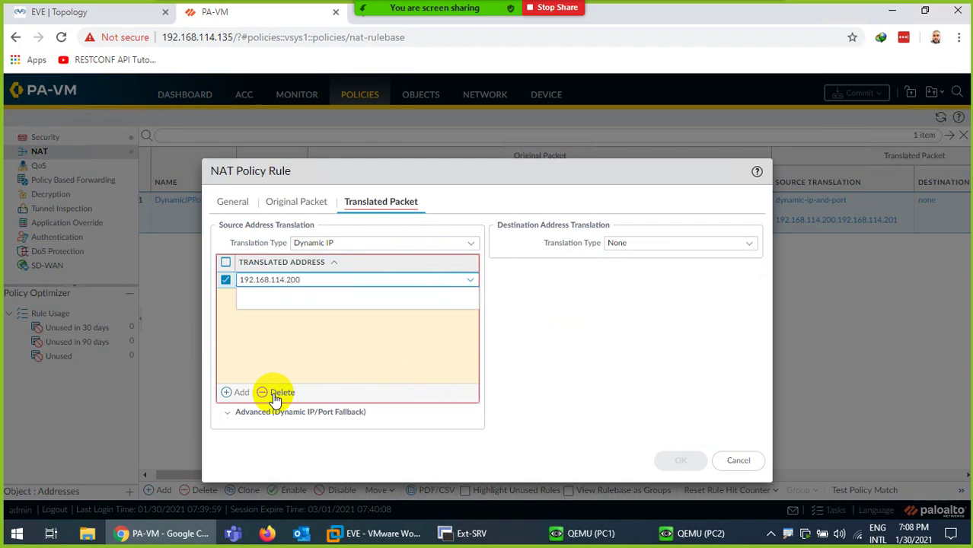
{"action": "left_click", "coordinate": [261, 351]}
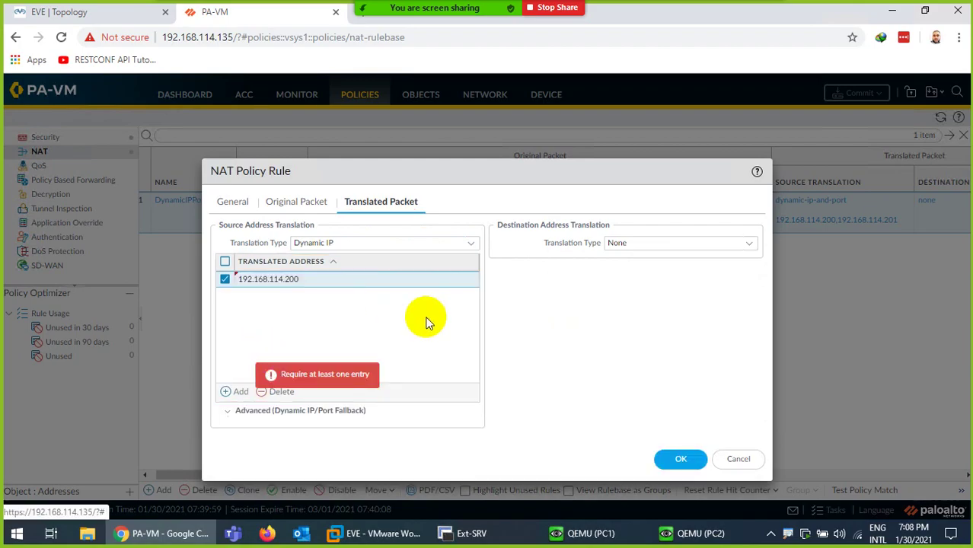
Save the NAT policy rule with Dynamic IP translation and commit all changes to the firewall
{"action": "left_click", "coordinate": [472, 244]}
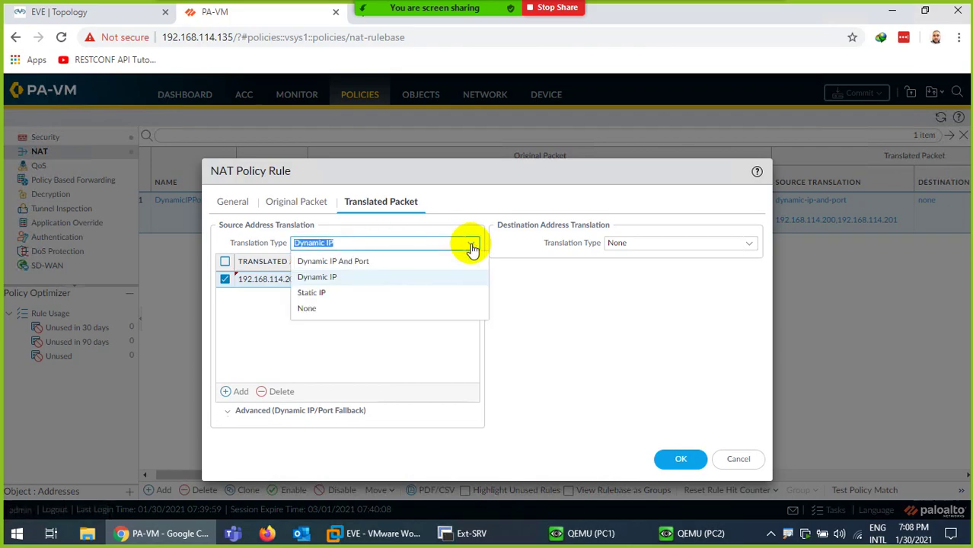
{"action": "left_click", "coordinate": [472, 248]}
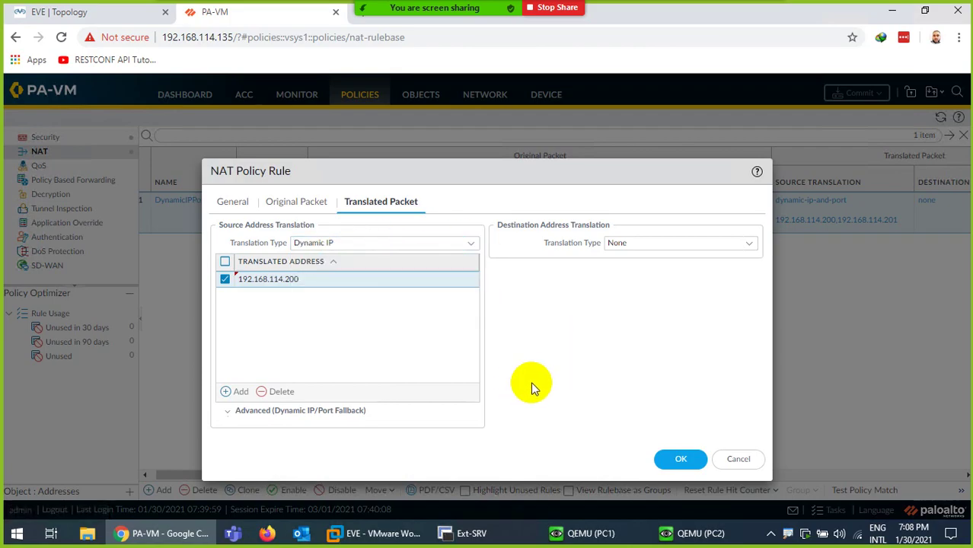
{"action": "left_click", "coordinate": [680, 459]}
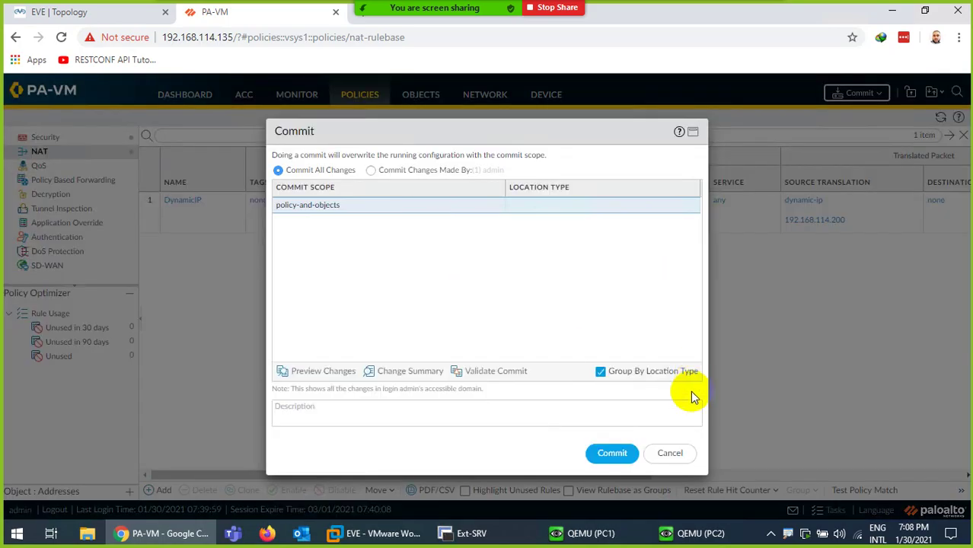
{"action": "left_click", "coordinate": [612, 455]}
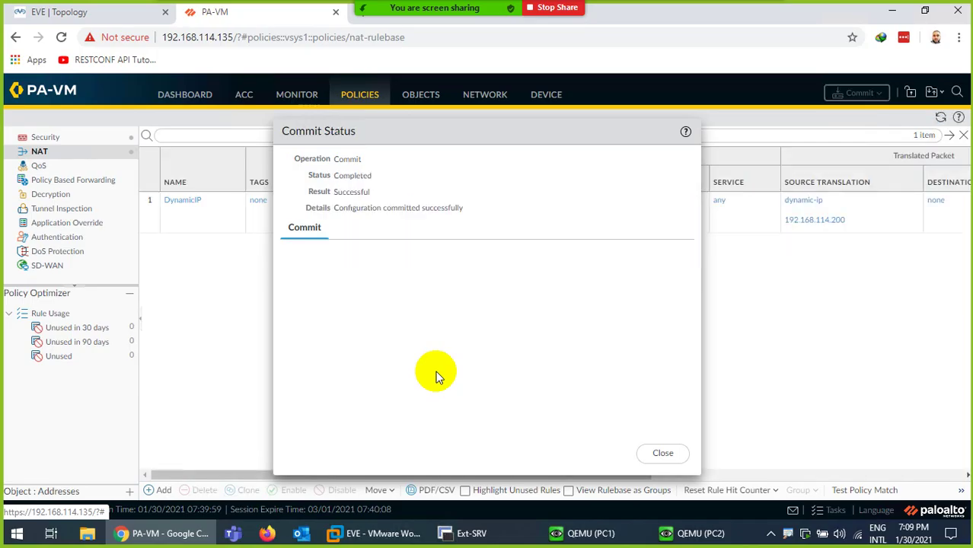
{"action": "left_click", "coordinate": [660, 455]}
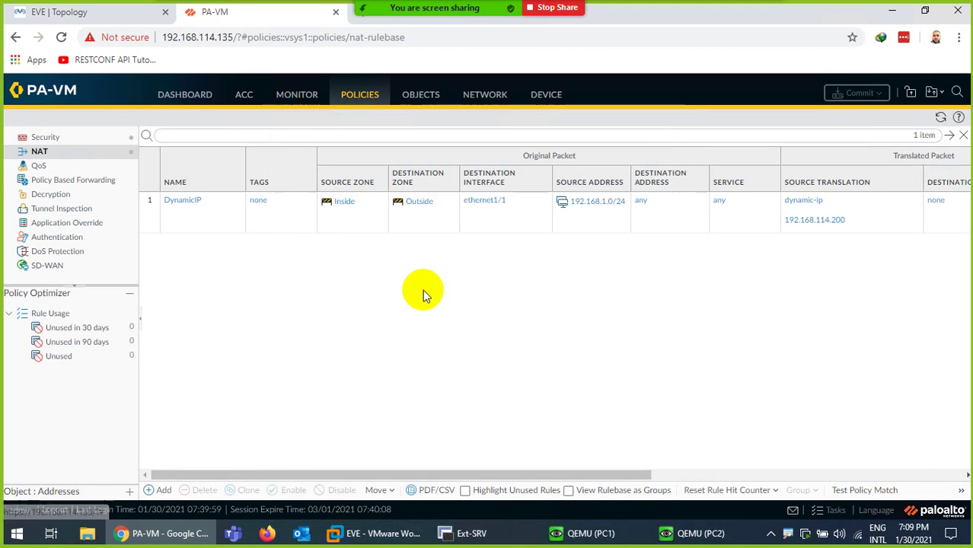
Reload the Google page in PC1's browser and the Twitter page in PC2's browser
{"action": "left_click", "coordinate": [77, 7]}
{"action": "left_click", "coordinate": [586, 531]}
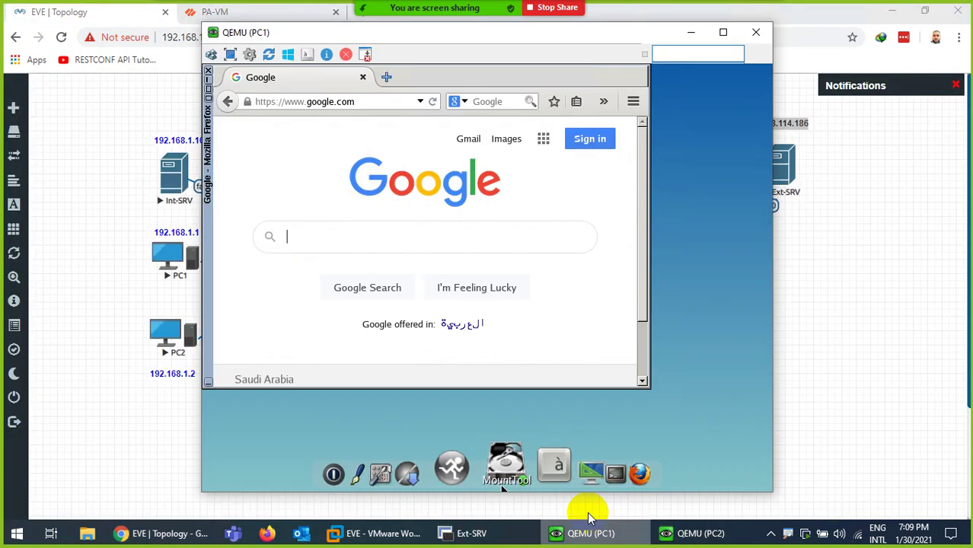
{"action": "left_click", "coordinate": [432, 102]}
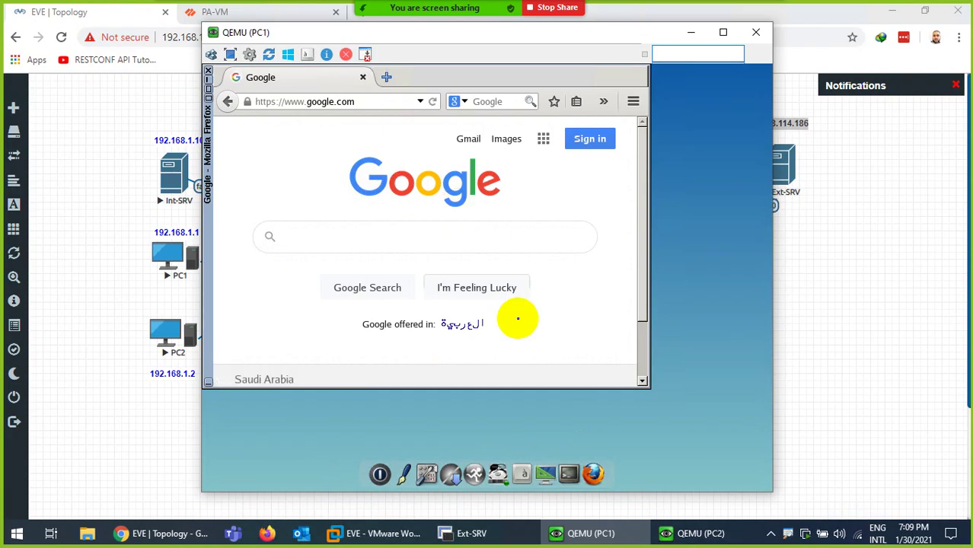
{"action": "left_click", "coordinate": [685, 532]}
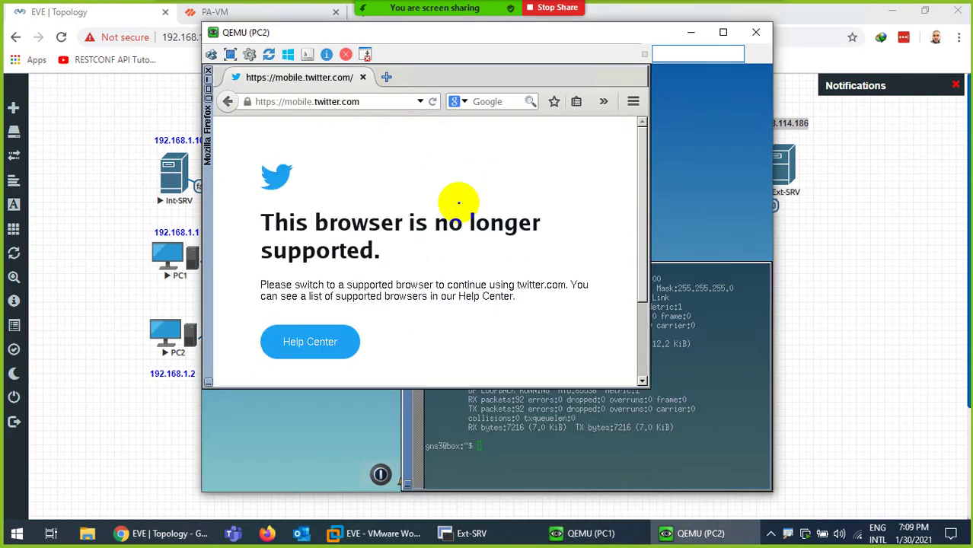
{"action": "left_click", "coordinate": [431, 102]}
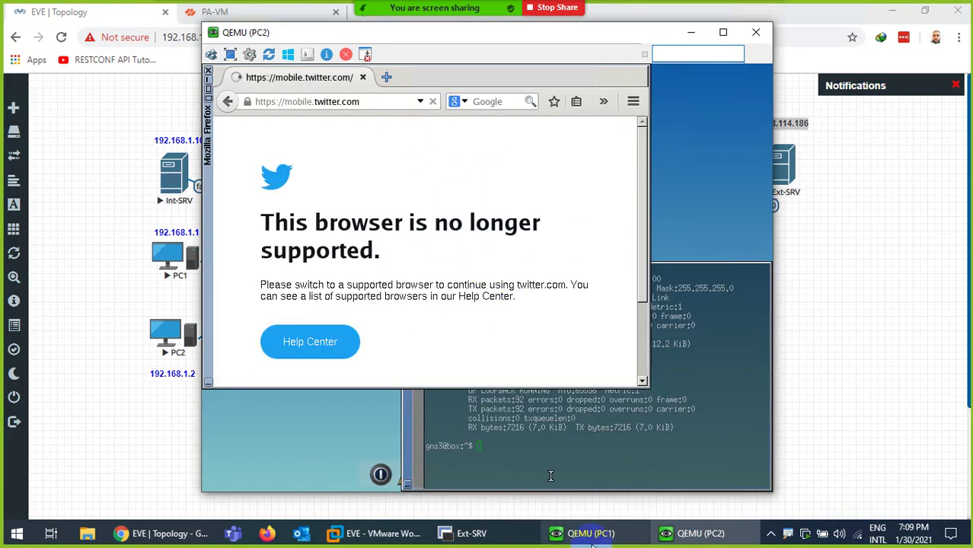
Switch to the Int-SRV session in SecureCRT, clear the screen and try running "ping yahoo.com re"
{"action": "left_click", "coordinate": [480, 533]}
{"action": "left_click", "coordinate": [29, 59]}
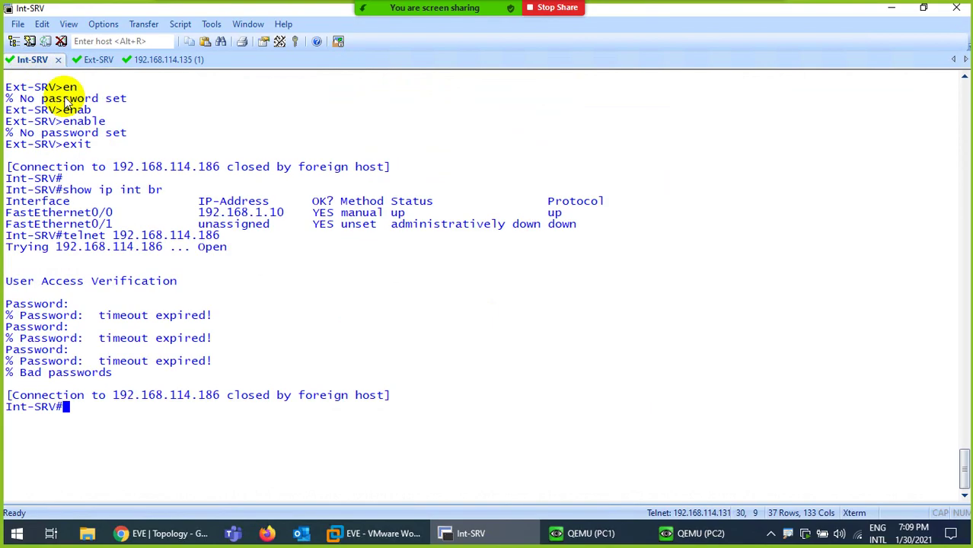
{"action": "key", "text": "ctrl+l"}
{"action": "type", "text": "j"}
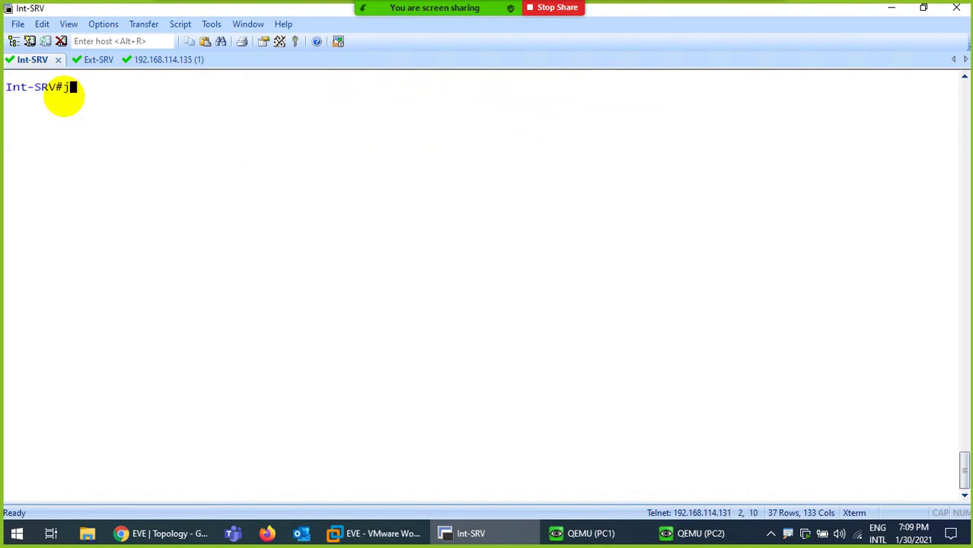
{"action": "key", "text": "BackSpace"}
{"action": "type", "text": "ping yahoo.com "}
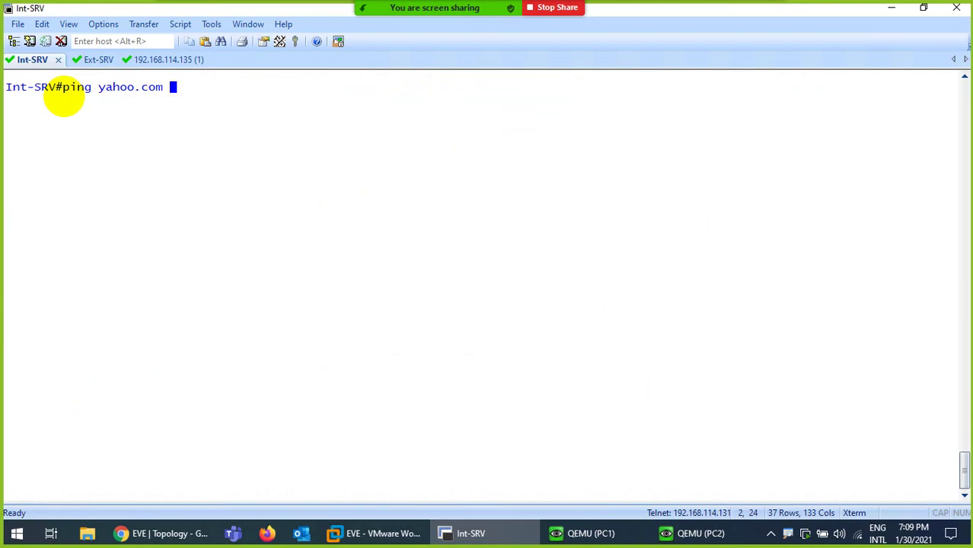
{"action": "type", "text": "re"}
{"action": "key", "text": "Return"}
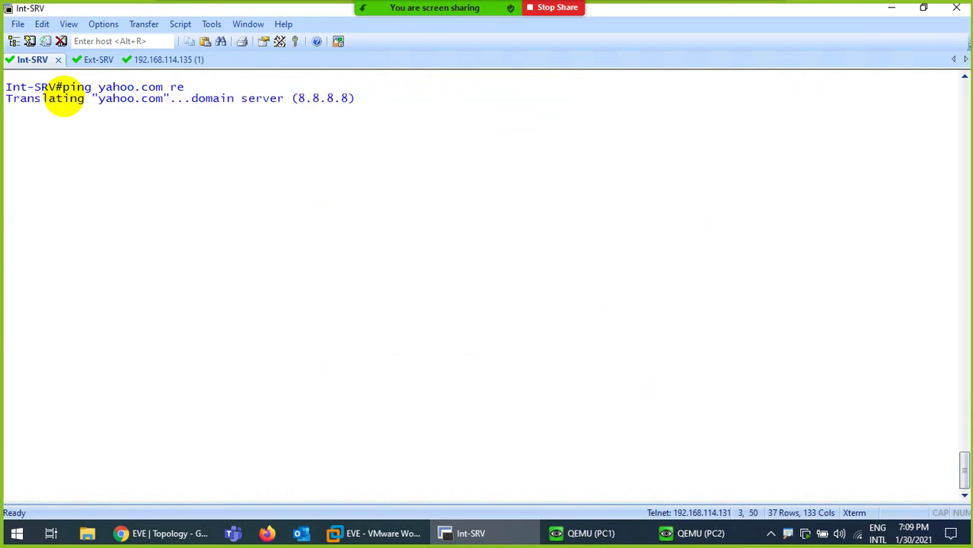
In the 192.168.114.135 firewall session, clear the screen and list the sessions with "show session all"
{"action": "left_click", "coordinate": [169, 60]}
{"action": "key", "text": "ctrl+l"}
{"action": "key", "text": "Return"}
{"action": "key", "text": "Return"}
{"action": "key", "text": "Up"}
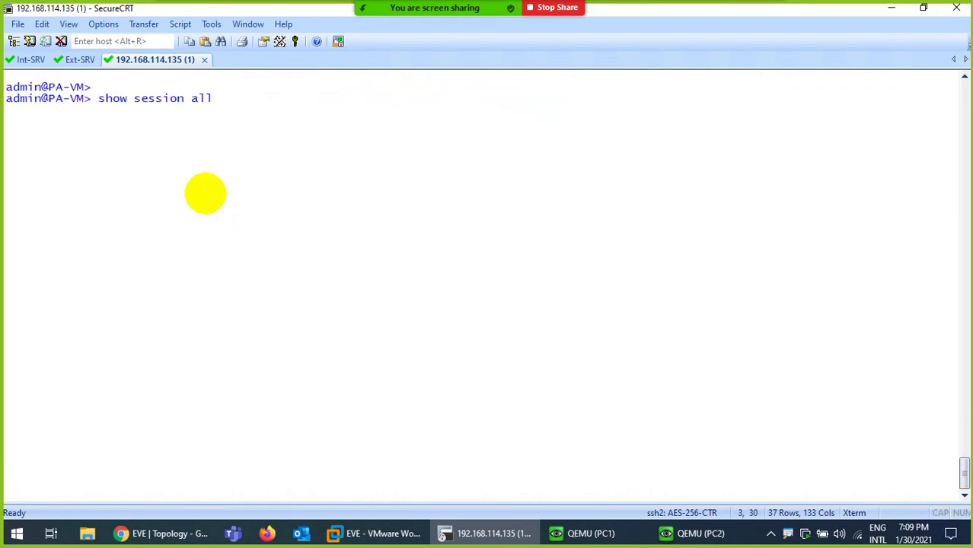
{"action": "key", "text": "Return"}
{"action": "key", "text": "space"}
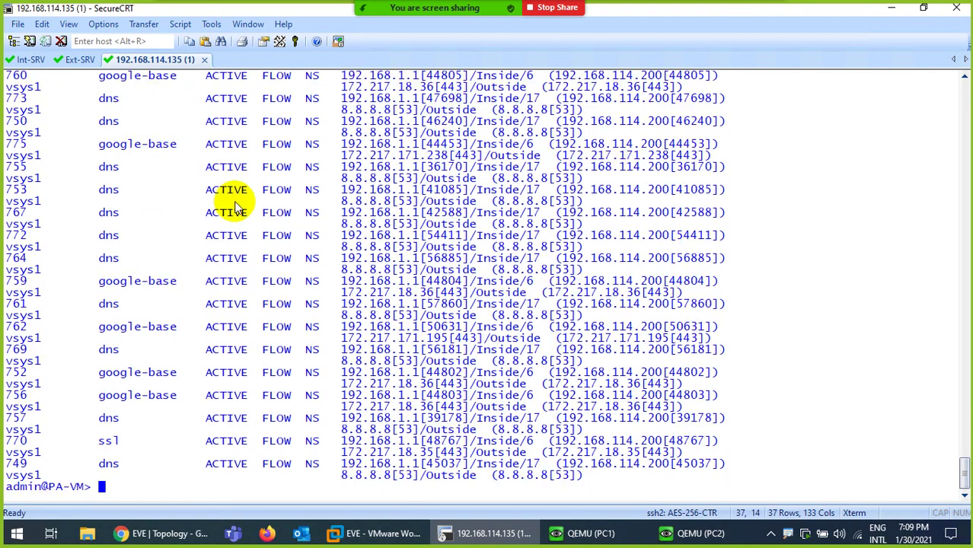
Clear every session on the firewall with the command "clear session all"
{"action": "type", "text": "leasr"}
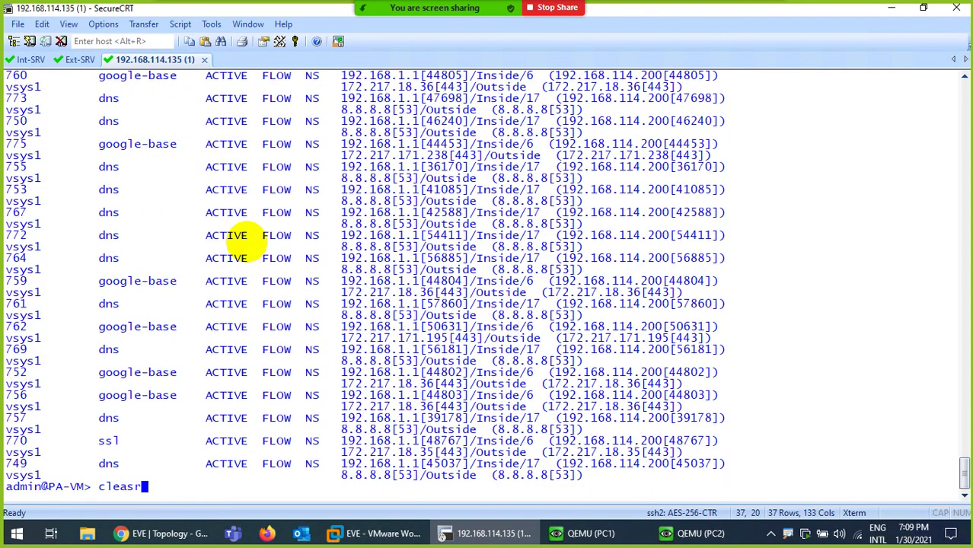
{"action": "key", "text": "BackSpace"}
{"action": "key", "text": "BackSpace"}
{"action": "type", "text": "r session all"}
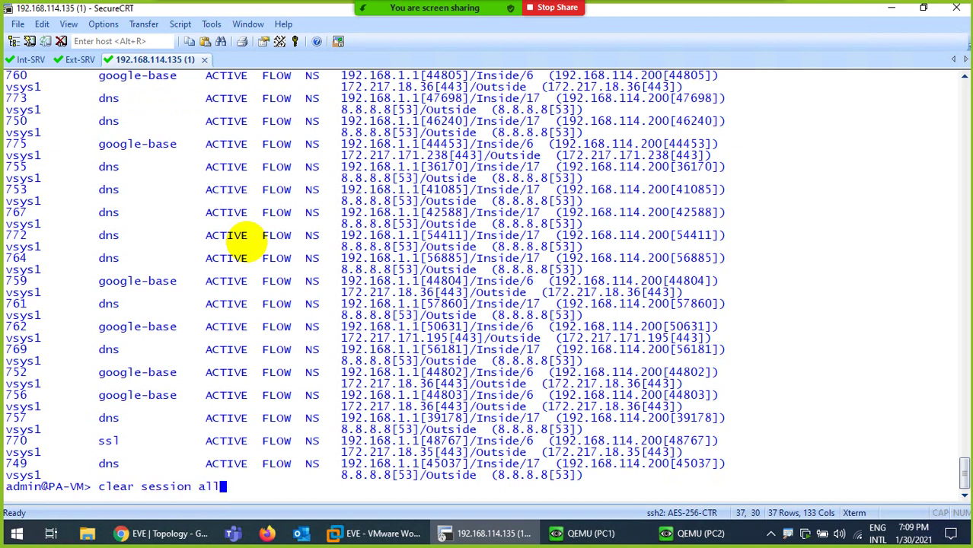
{"action": "key", "text": "Return"}
Clear the firewall terminal screen and recheck the session table with "show session all"
{"action": "key", "text": "ctrl+l"}
{"action": "key", "text": "Return"}
{"action": "key", "text": "Return"}
{"action": "key", "text": "Return"}
{"action": "key", "text": "Up"}
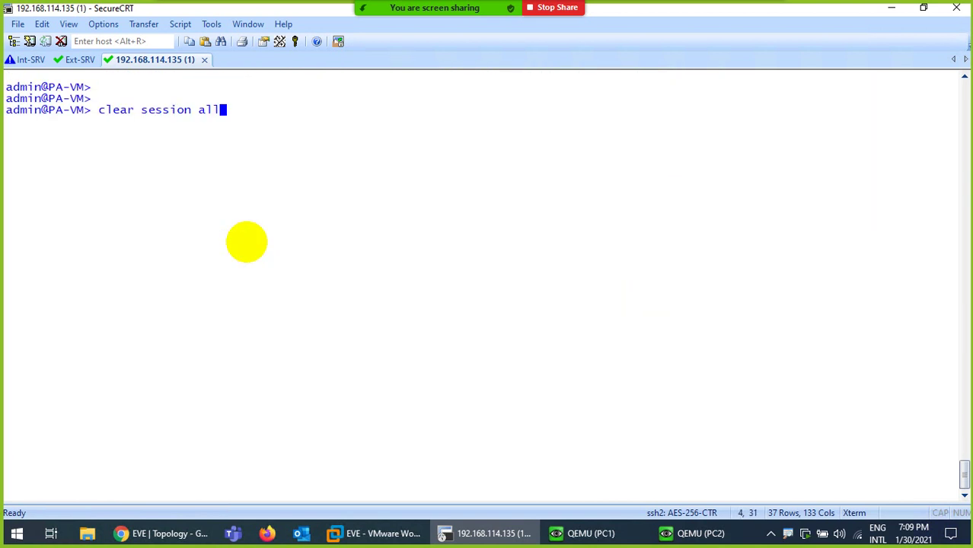
{"action": "key", "text": "Up"}
{"action": "key", "text": "Return"}
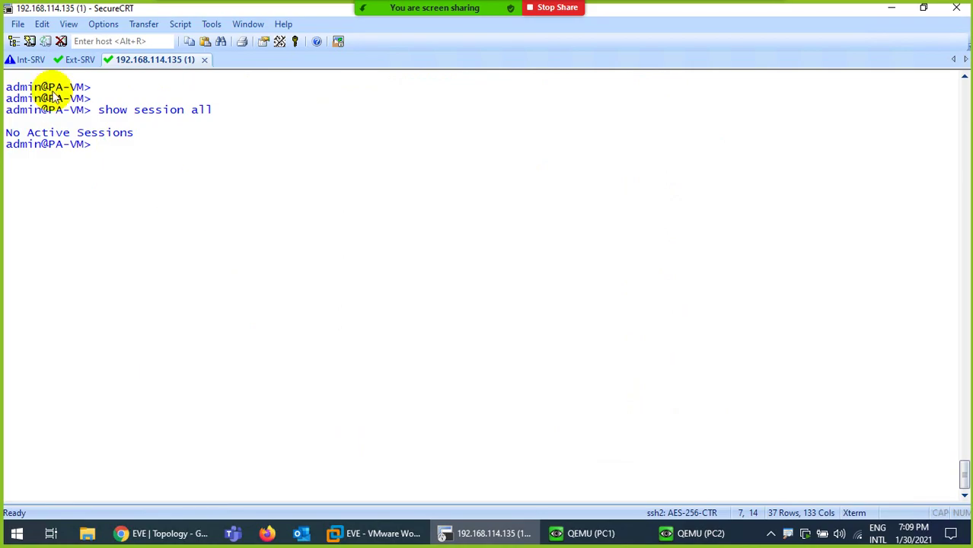
In the Int-SRV session, ping yahoo.com without the repeat option
{"action": "left_click", "coordinate": [28, 59]}
{"action": "key", "text": "Up"}
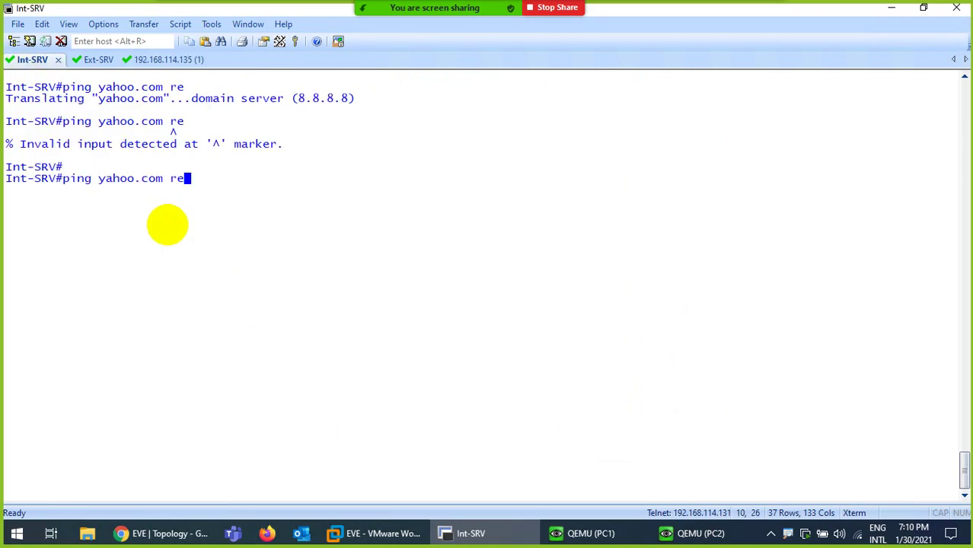
{"action": "key", "text": "BackSpace"}
{"action": "key", "text": "BackSpace"}
{"action": "key", "text": "Return"}
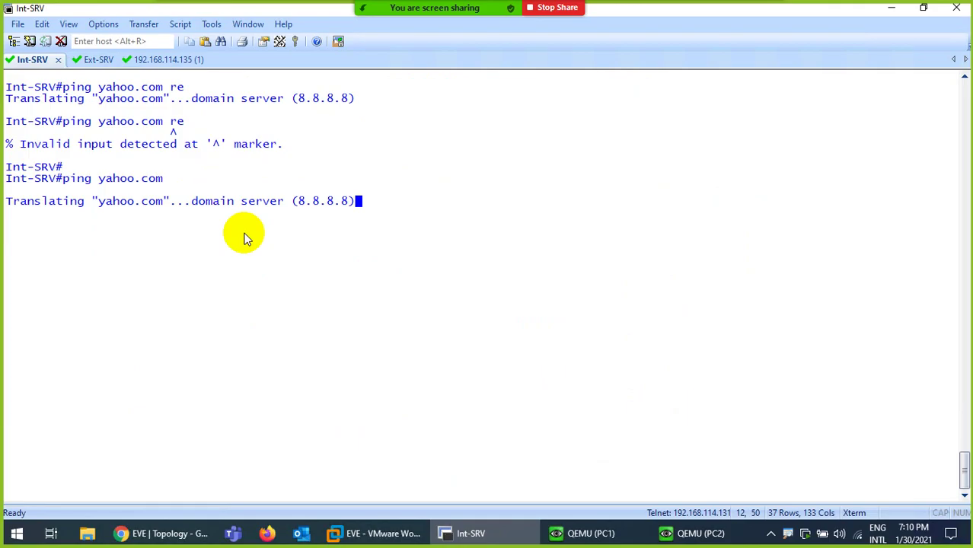
Reload the Google page on PC1 and start a ping to 8.8.8.8 from the PC2 terminal
{"action": "left_click", "coordinate": [564, 533]}
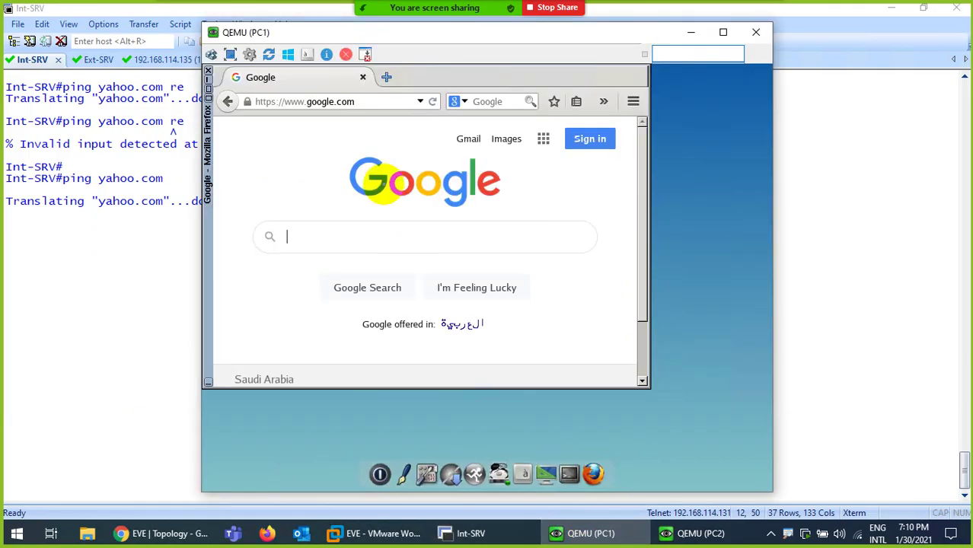
{"action": "left_click", "coordinate": [432, 102]}
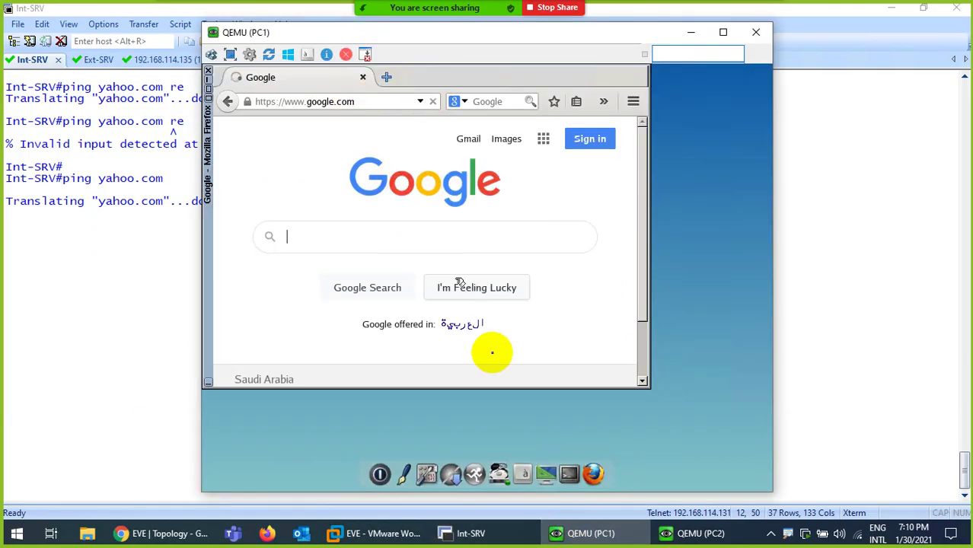
{"action": "left_click", "coordinate": [693, 533]}
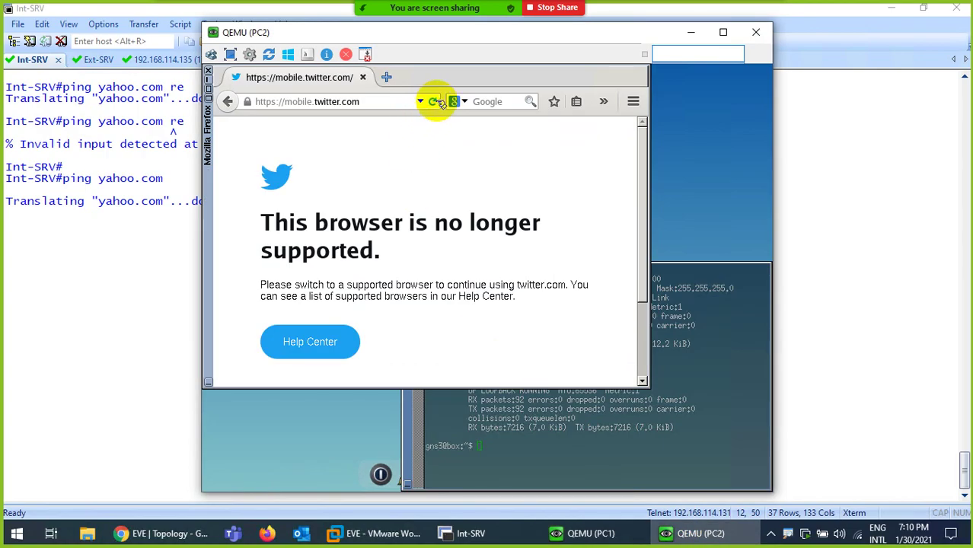
{"action": "left_click", "coordinate": [587, 452]}
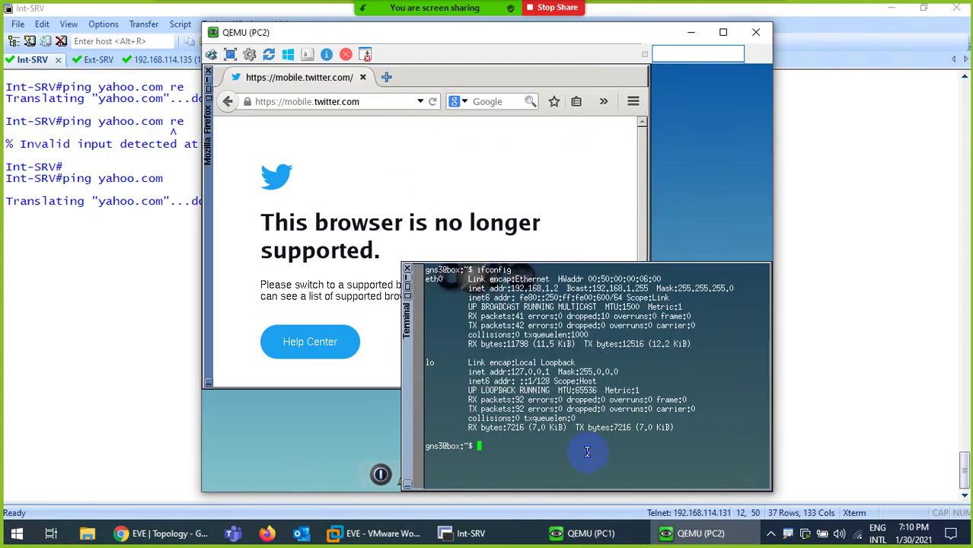
{"action": "type", "text": "ping 8.8.8.8"}
{"action": "key", "text": "Return"}
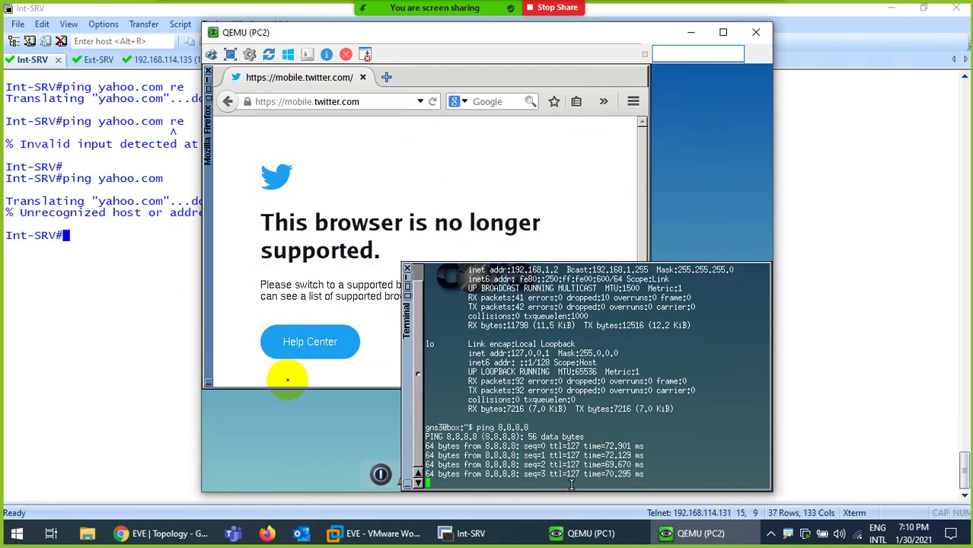
In the Int-SRV session, reuse the previous ping command with 8.8.8.8 as the destination and run it
{"action": "left_click", "coordinate": [104, 301]}
{"action": "key", "text": "Up"}
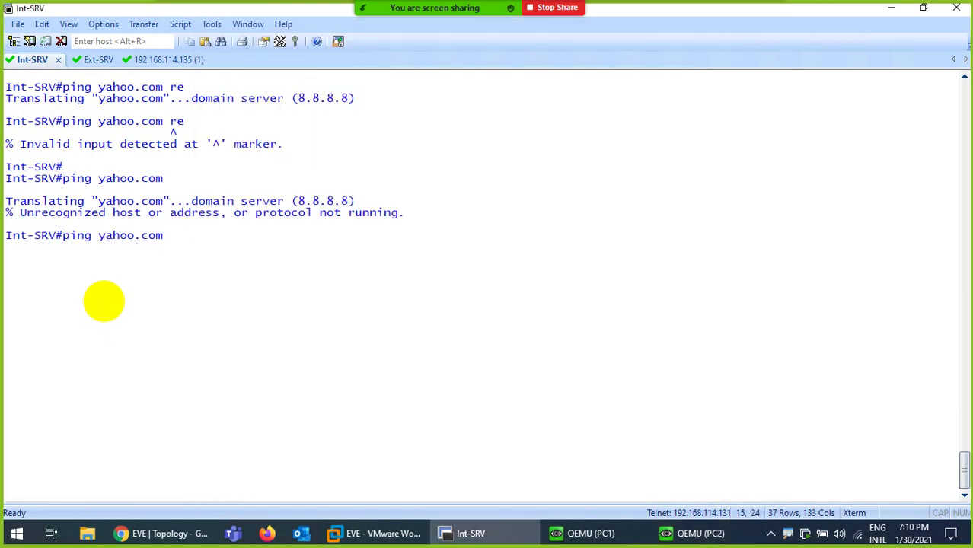
{"action": "key", "text": "BackSpace"}
{"action": "key", "text": "BackSpace"}
{"action": "key", "text": "BackSpace"}
{"action": "key", "text": "BackSpace"}
{"action": "key", "text": "BackSpace"}
{"action": "key", "text": "BackSpace"}
{"action": "type", "text": "8.8.8.8"}
{"action": "key", "text": "Return"}
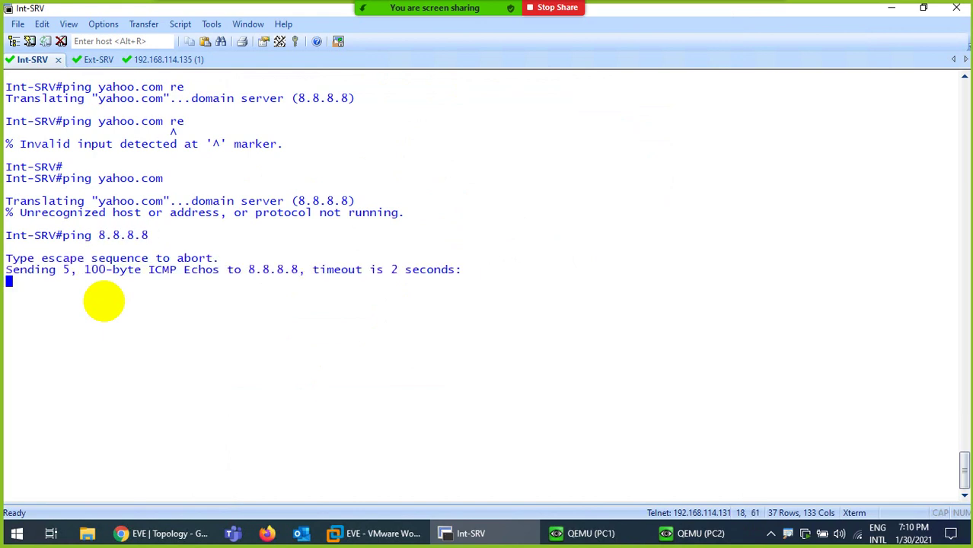
Check the running ping on PC2 and list the firewall sessions with "show session all"
{"action": "left_click", "coordinate": [689, 533]}
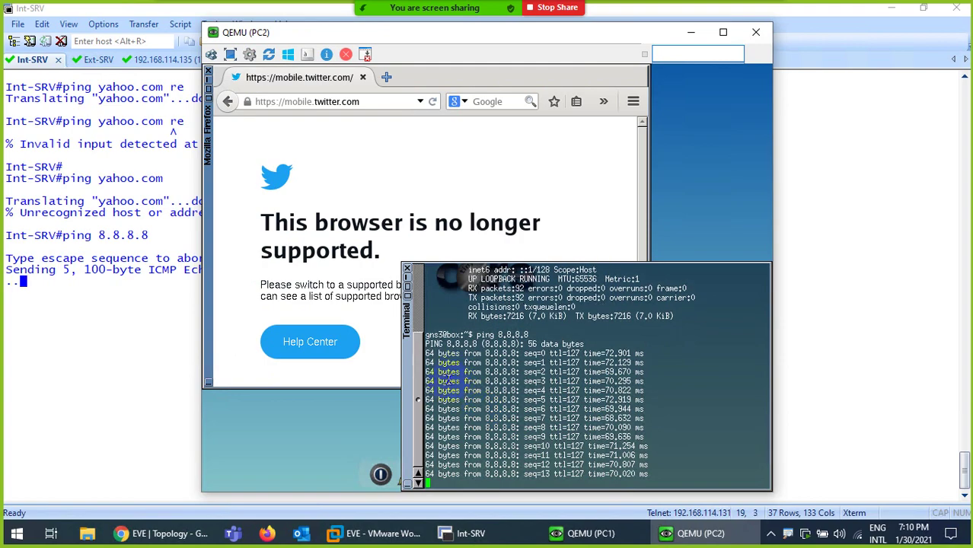
{"action": "left_click", "coordinate": [159, 59]}
{"action": "key", "text": "Up"}
{"action": "key", "text": "Return"}
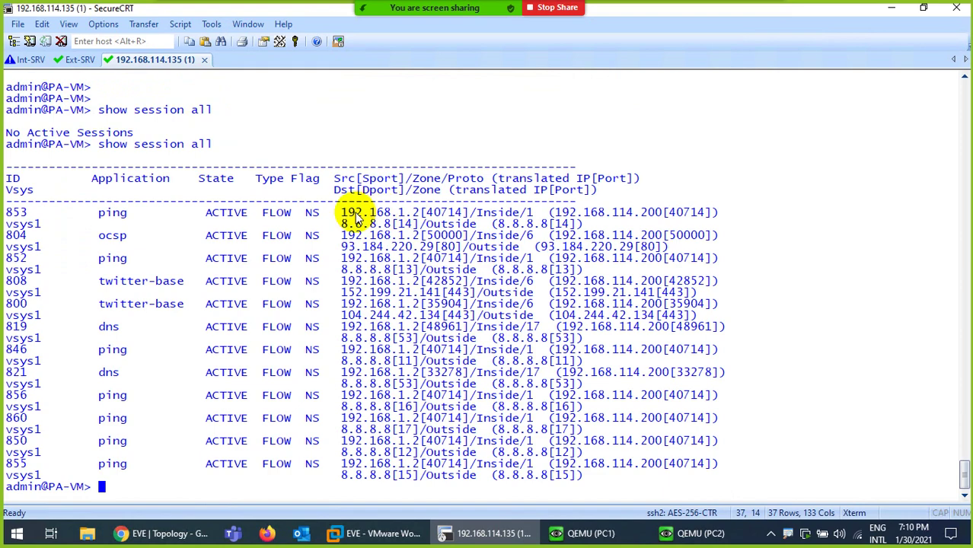
Examine the source and translated addresses of the first ping session against the traffic from the PCs
{"action": "left_click_drag", "start_coordinate": [341, 213], "coordinate": [379, 217]}
{"action": "left_click", "coordinate": [704, 534]}
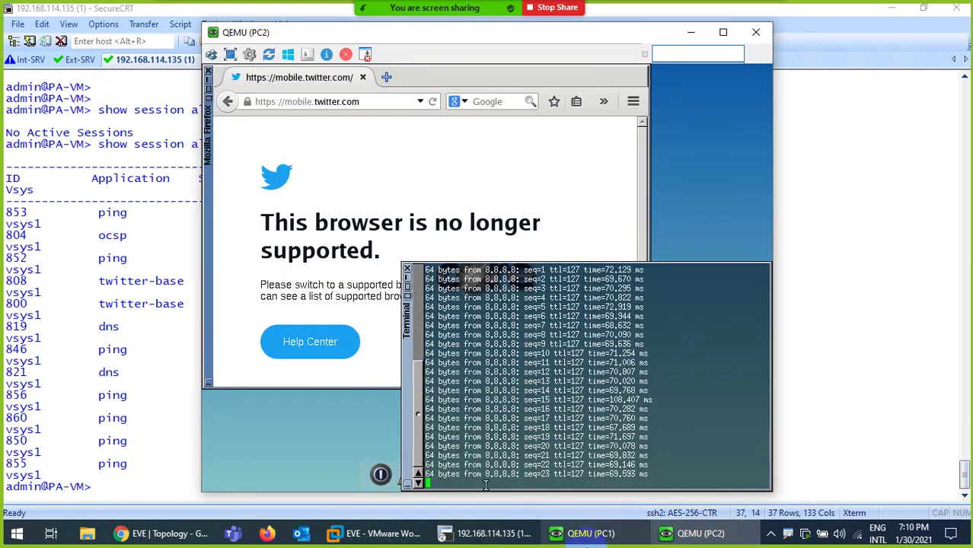
{"action": "left_click", "coordinate": [694, 536]}
{"action": "left_click_drag", "start_coordinate": [106, 224], "coordinate": [169, 225]}
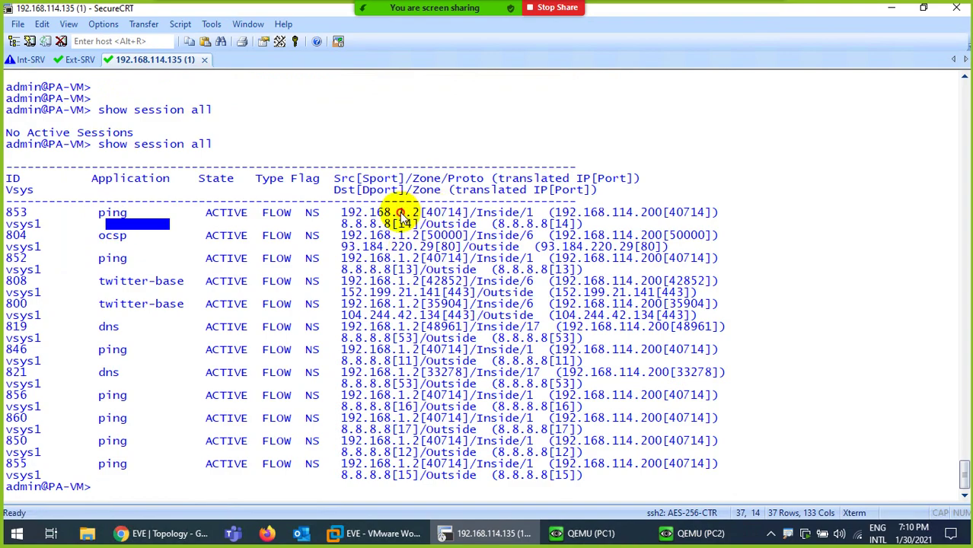
{"action": "left_click_drag", "start_coordinate": [397, 212], "coordinate": [426, 213]}
{"action": "left_click_drag", "start_coordinate": [561, 213], "coordinate": [652, 226]}
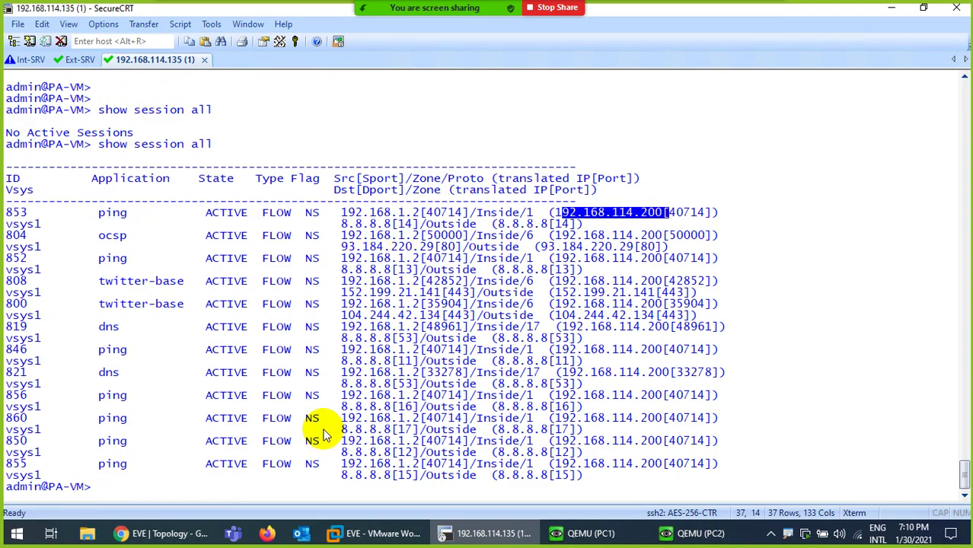
Clear the firewall terminal screen and run "show session all" again to refresh the session list
{"action": "key", "text": "ctrl+l"}
{"action": "key", "text": "Up"}
{"action": "key", "text": "Return"}
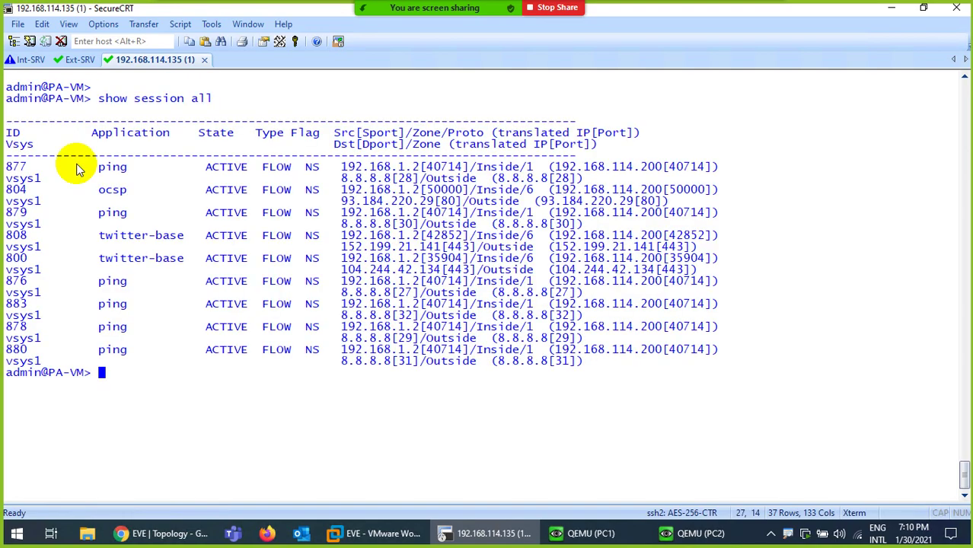
Repeat the ping to 8.8.8.8 from the Int-SRV session
{"action": "left_click", "coordinate": [27, 60]}
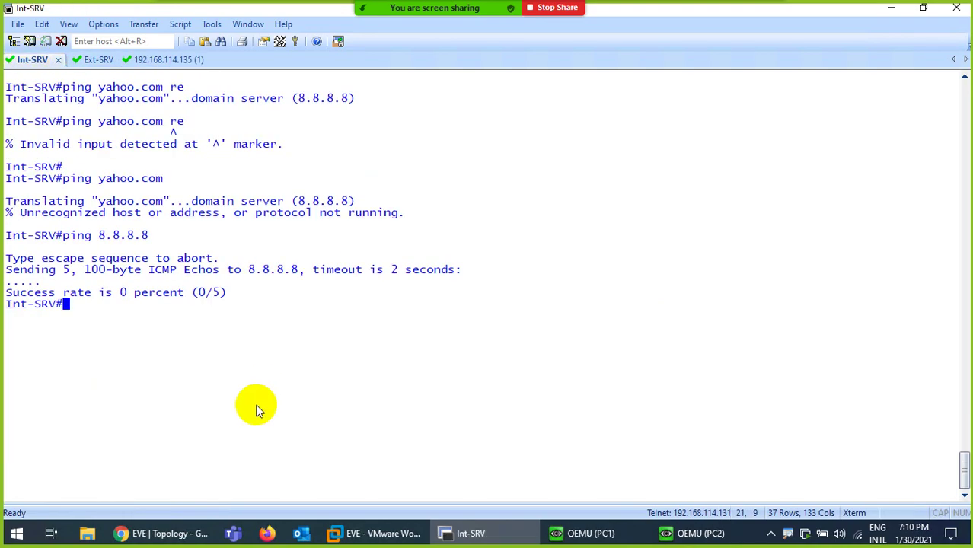
{"action": "key", "text": "Up"}
{"action": "key", "text": "Return"}
Open a terminal on PC1 and start a ping to 8.8.8.8
{"action": "left_click", "coordinate": [689, 536]}
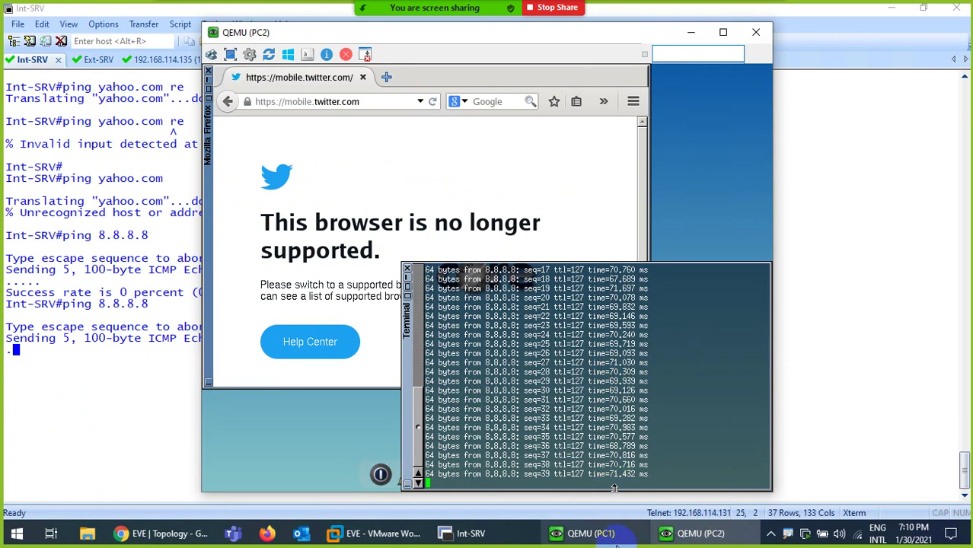
{"action": "left_click", "coordinate": [615, 542]}
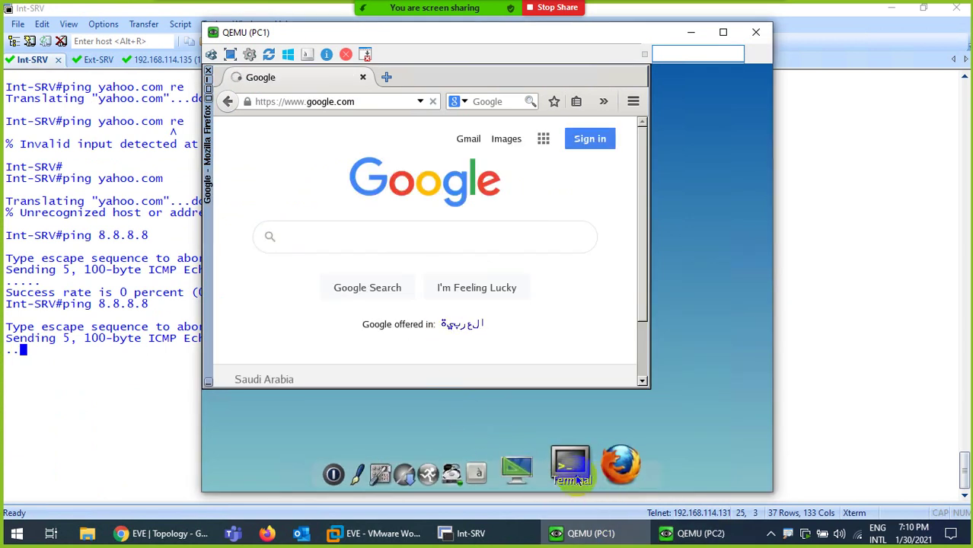
{"action": "left_click", "coordinate": [571, 468]}
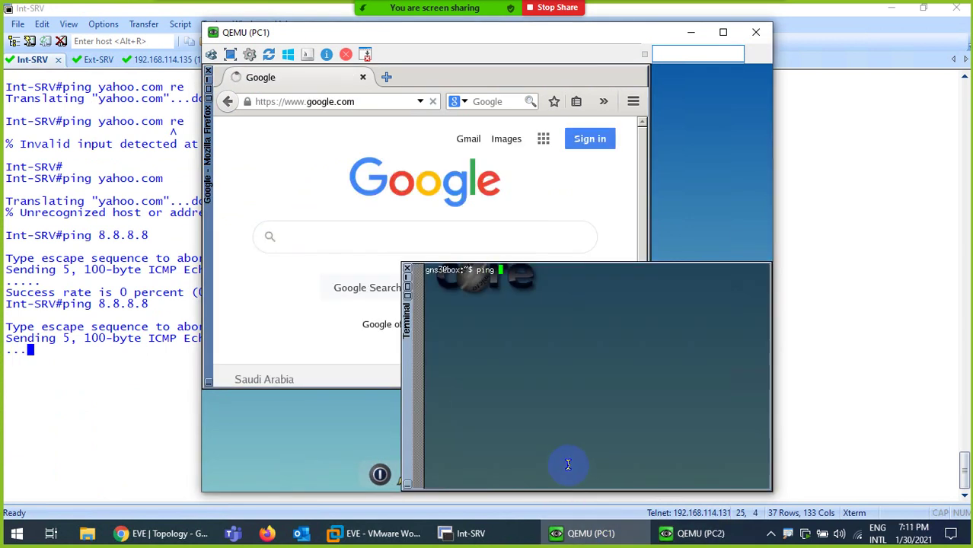
{"action": "type", "text": "ping 8.8.8"}
{"action": "key", "text": "Return"}
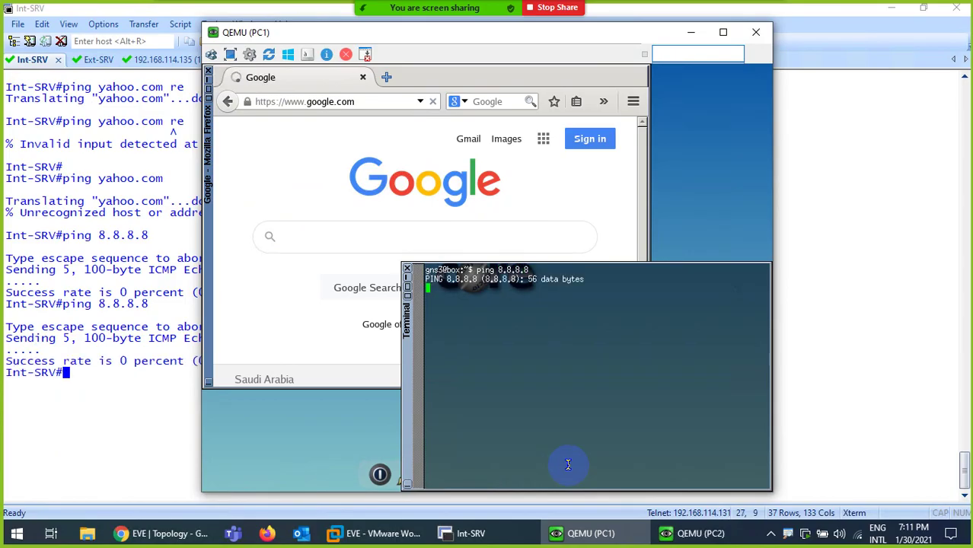
Snap the PC2 window to one half of the screen and move the PC1 window beside it
{"action": "left_click", "coordinate": [691, 533]}
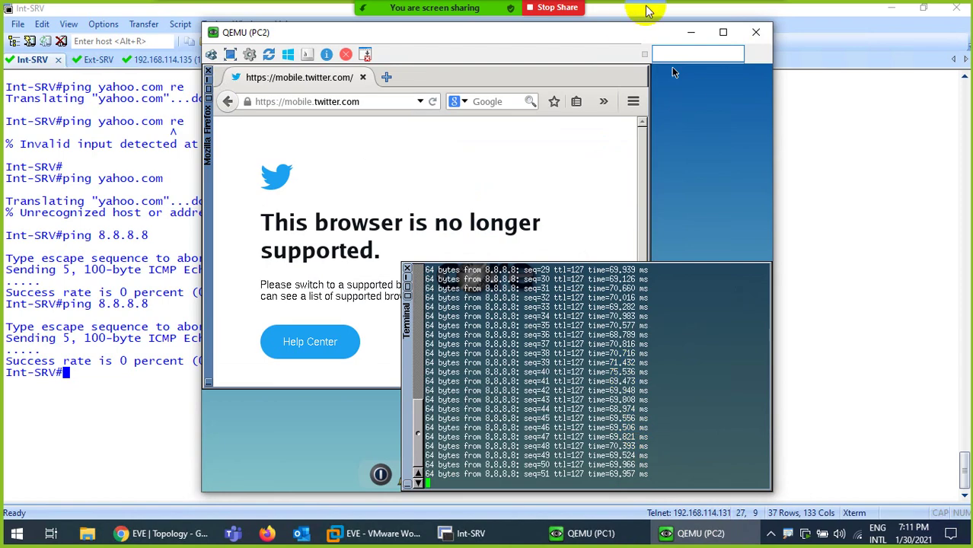
{"action": "left_click_drag", "start_coordinate": [626, 35], "coordinate": [970, 34]}
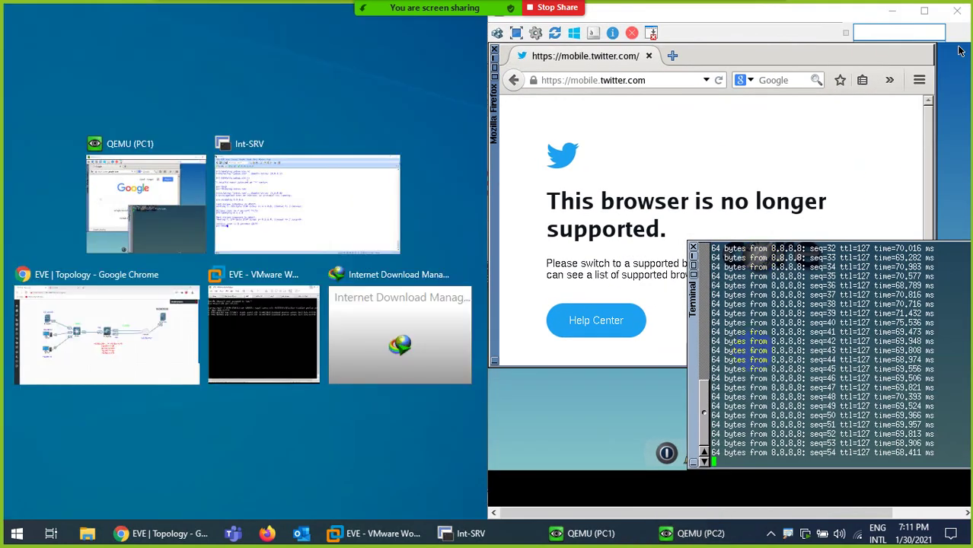
{"action": "left_click", "coordinate": [760, 345]}
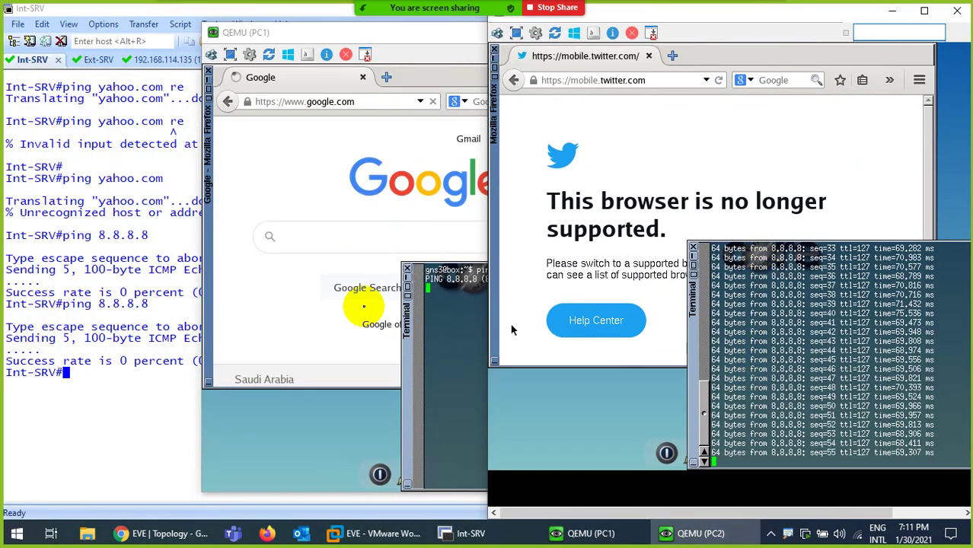
{"action": "left_click", "coordinate": [373, 47]}
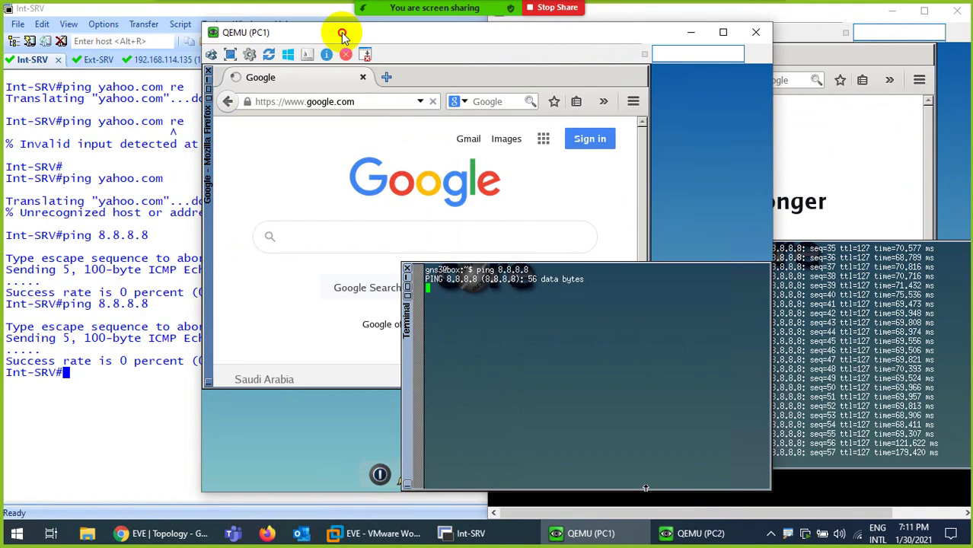
{"action": "left_click_drag", "start_coordinate": [347, 30], "coordinate": [199, 29]}
Stop the running ping on PC2, and stop and restart the ping to 8.8.8.8 on PC1
{"action": "left_click", "coordinate": [845, 360]}
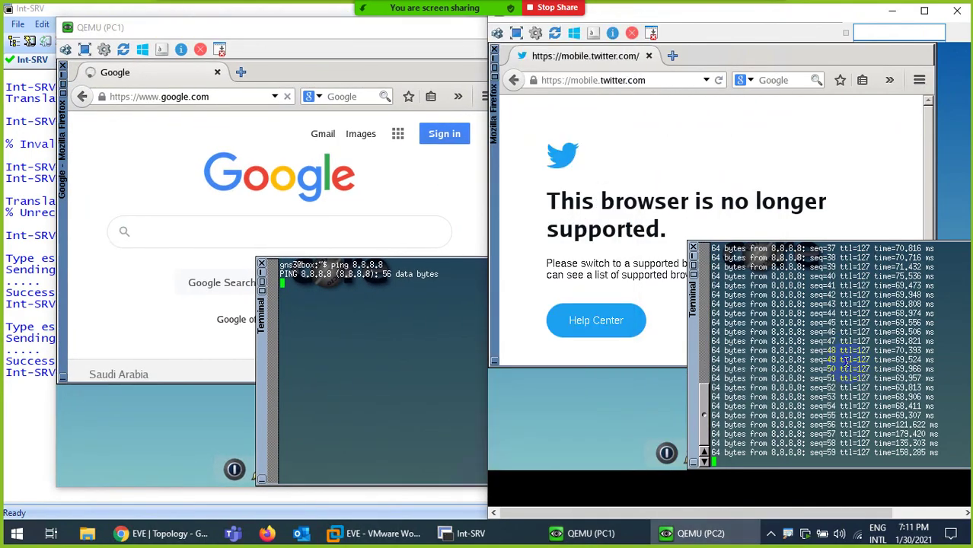
{"action": "key", "text": "ctrl+c"}
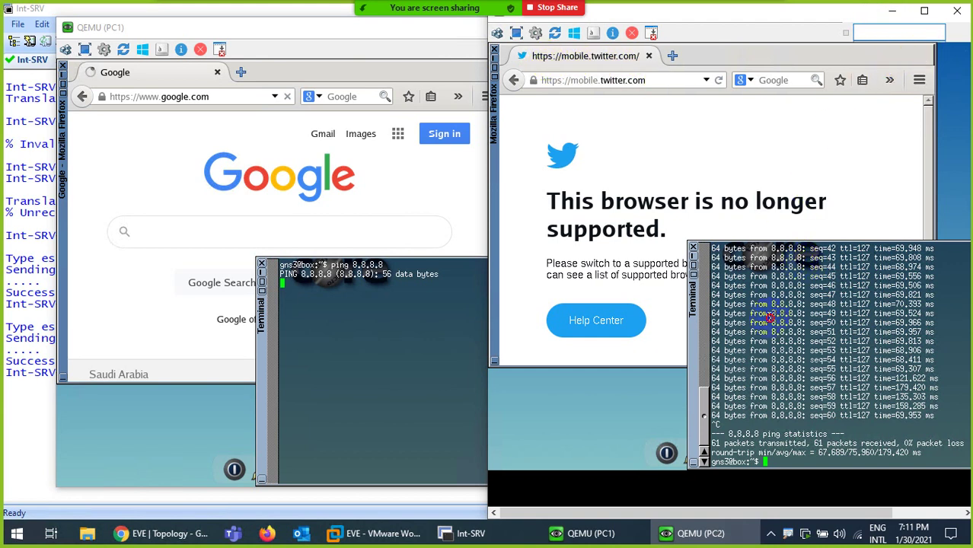
{"action": "left_click", "coordinate": [414, 349]}
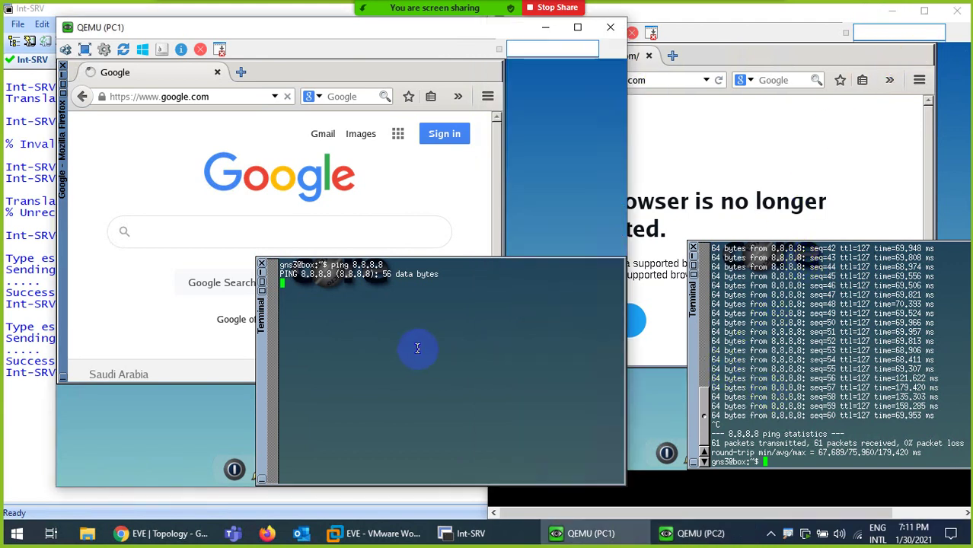
{"action": "key", "text": "ctrl+c"}
{"action": "key", "text": "Up"}
{"action": "key", "text": "Return"}
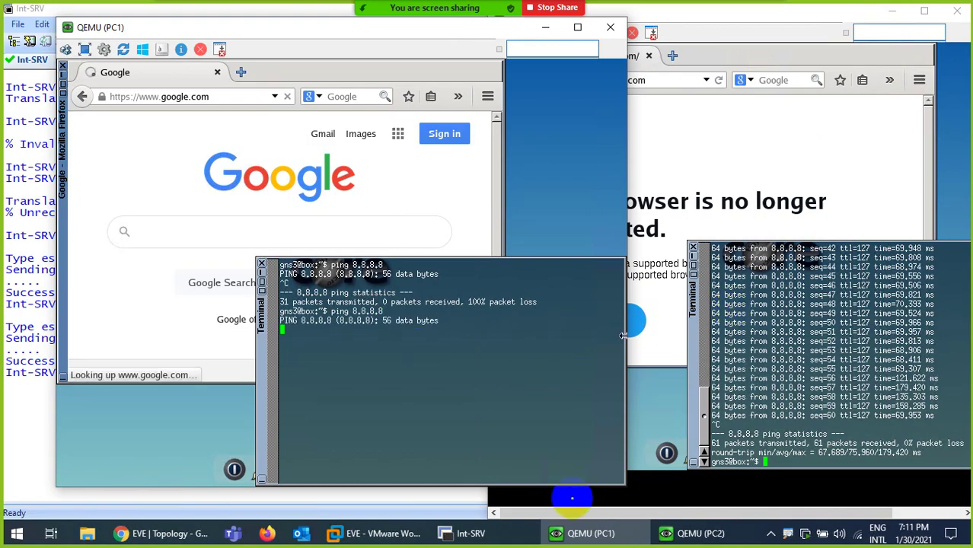
Restore the SecureCRT window beside PC1 and run "clear session all" in the 192.168.114.135 firewall session
{"action": "left_click", "coordinate": [477, 531]}
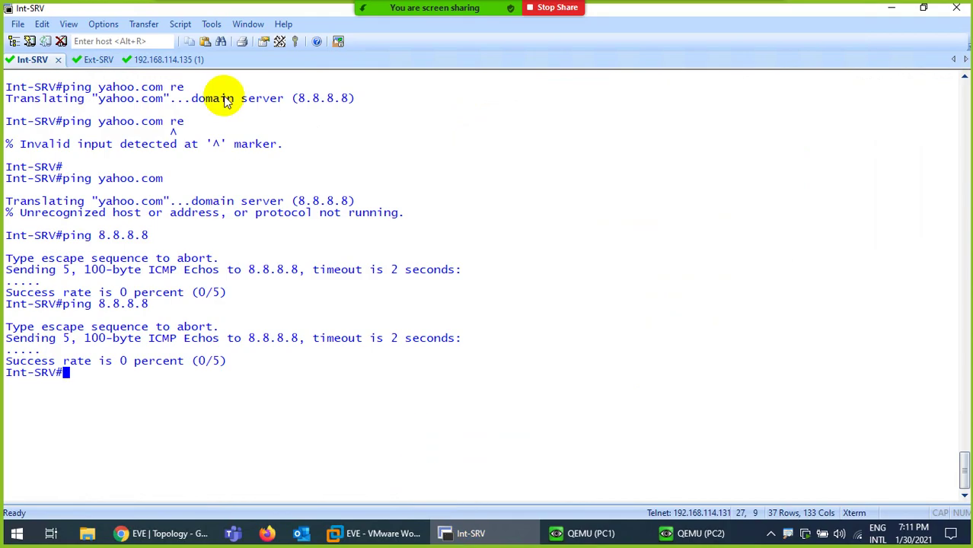
{"action": "left_click_drag", "start_coordinate": [160, 12], "coordinate": [712, 48]}
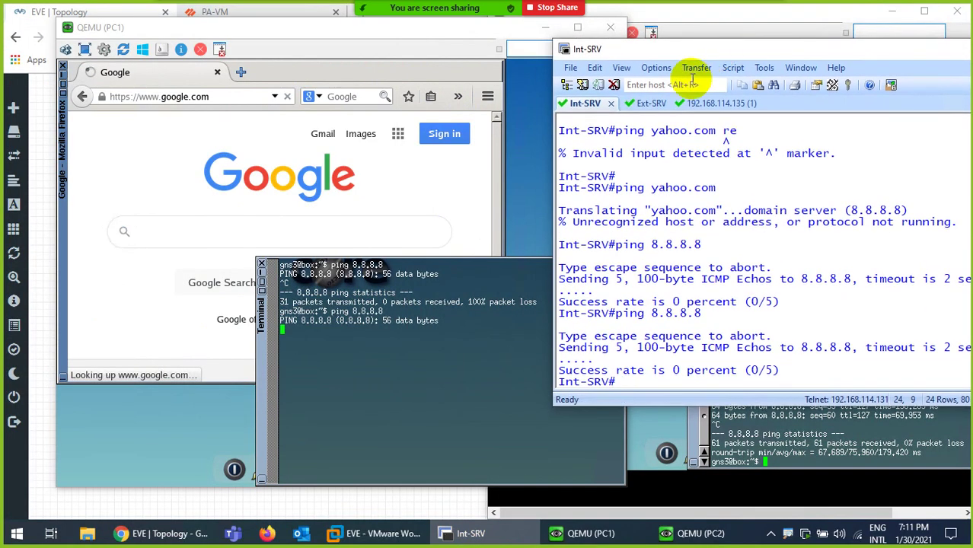
{"action": "left_click", "coordinate": [699, 107]}
{"action": "type", "text": "cle"}
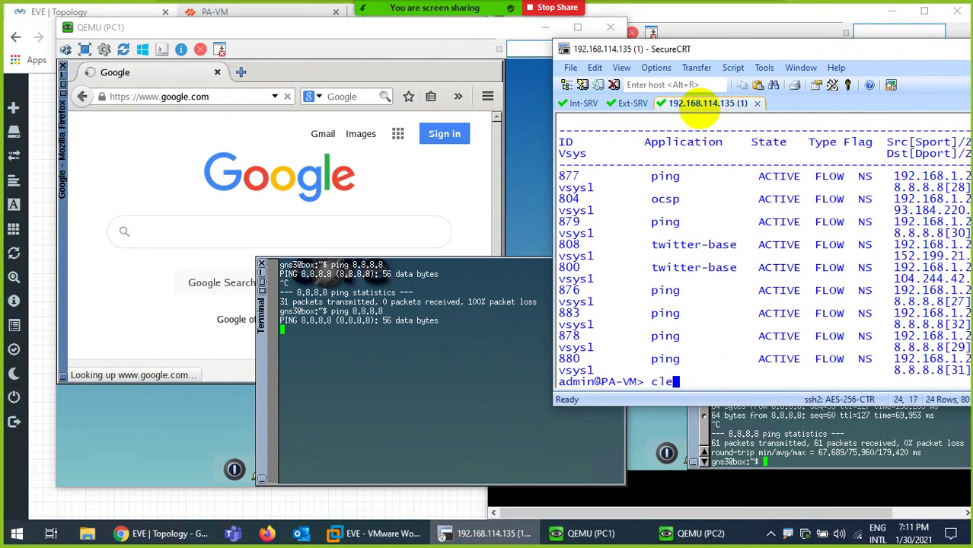
{"action": "type", "text": "ar session "}
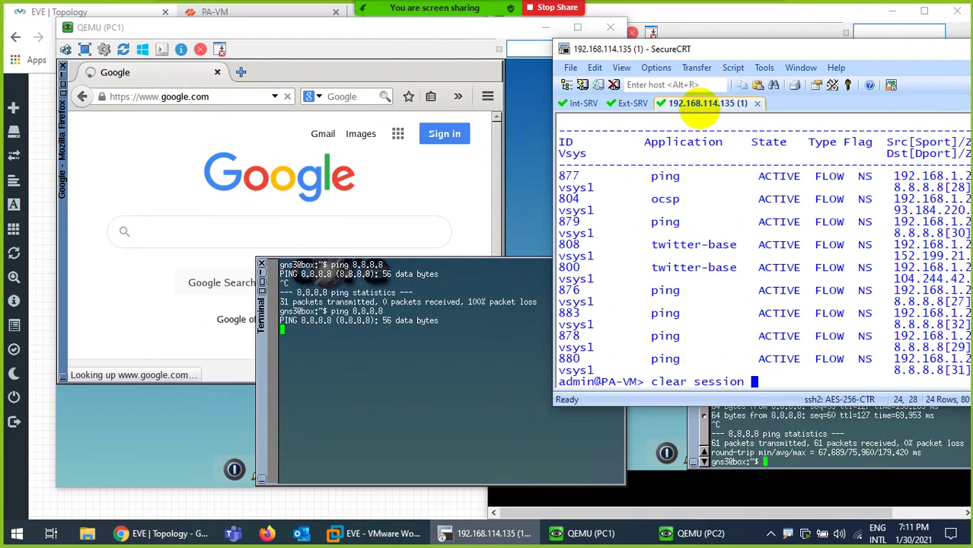
{"action": "type", "text": "all"}
{"action": "key", "text": "Return"}
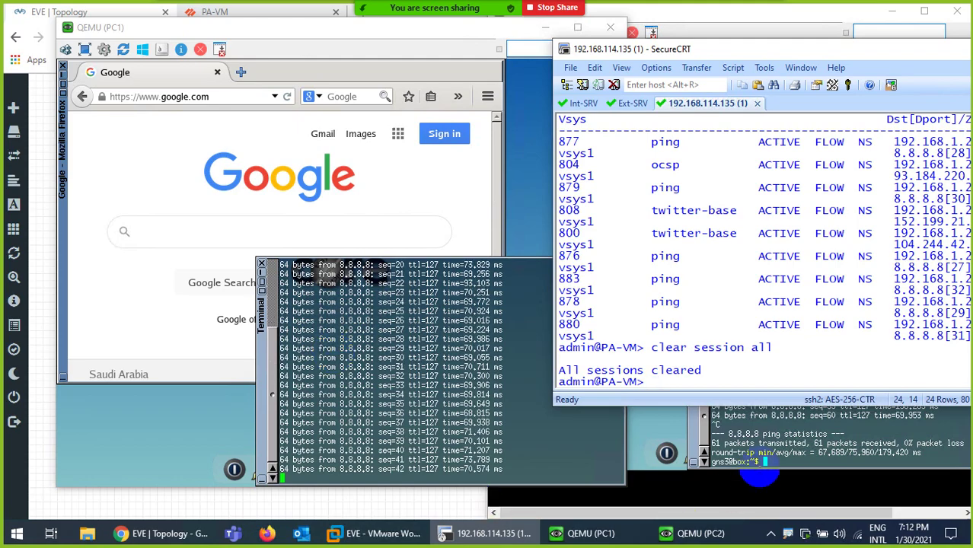
Restart the ping to 8.8.8.8 in the PC2 terminal while the PC1 ping keeps running
{"action": "left_click", "coordinate": [693, 533]}
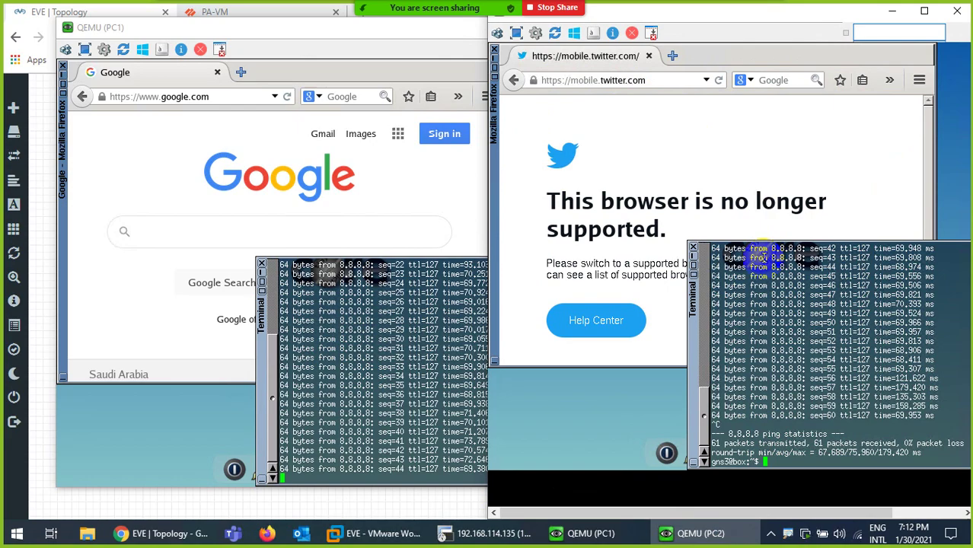
{"action": "key", "text": "Up"}
{"action": "key", "text": "Return"}
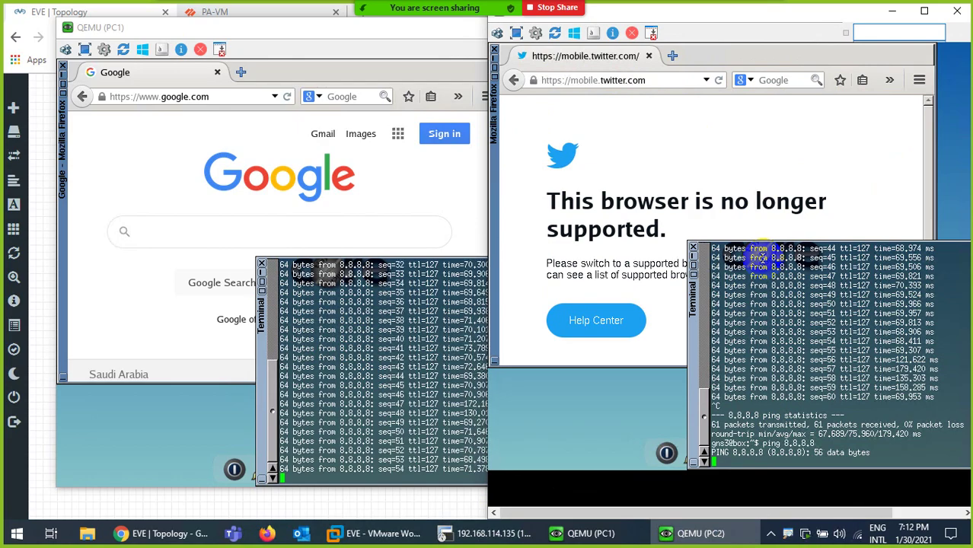
Switch to the PA-VM page in Chrome and add 192.168.114.201 as another translated source address in the DynamicIP NAT rule
{"action": "left_click", "coordinate": [162, 529]}
{"action": "left_click", "coordinate": [244, 14]}
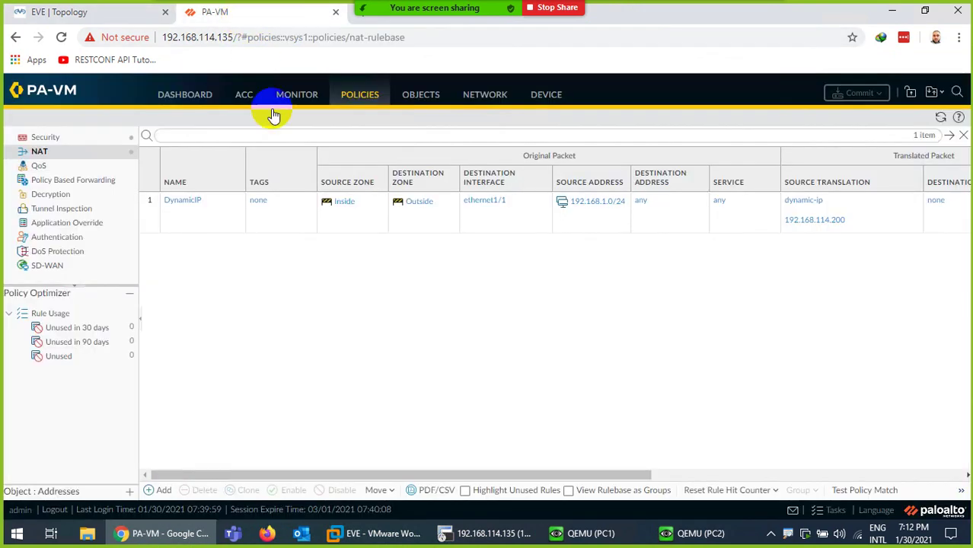
{"action": "left_click", "coordinate": [189, 202]}
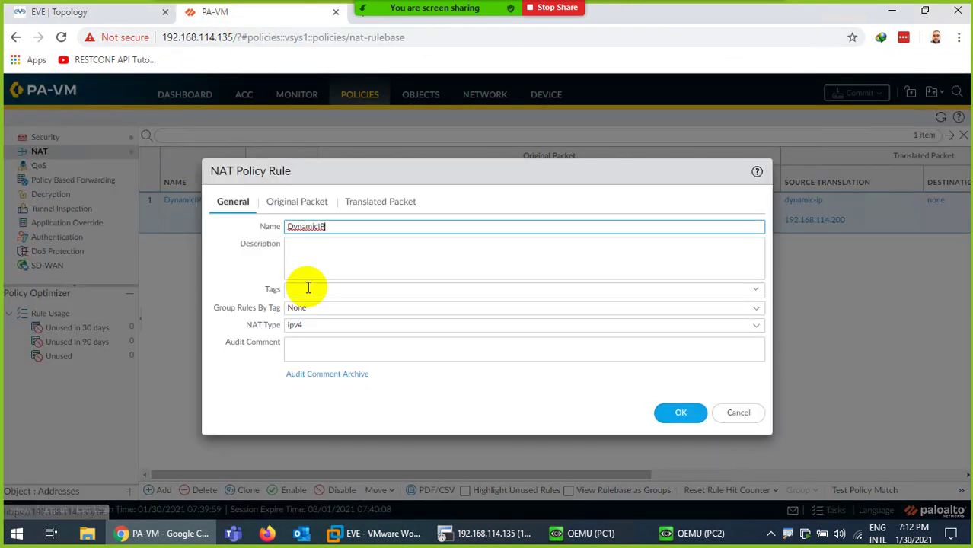
{"action": "left_click", "coordinate": [369, 202]}
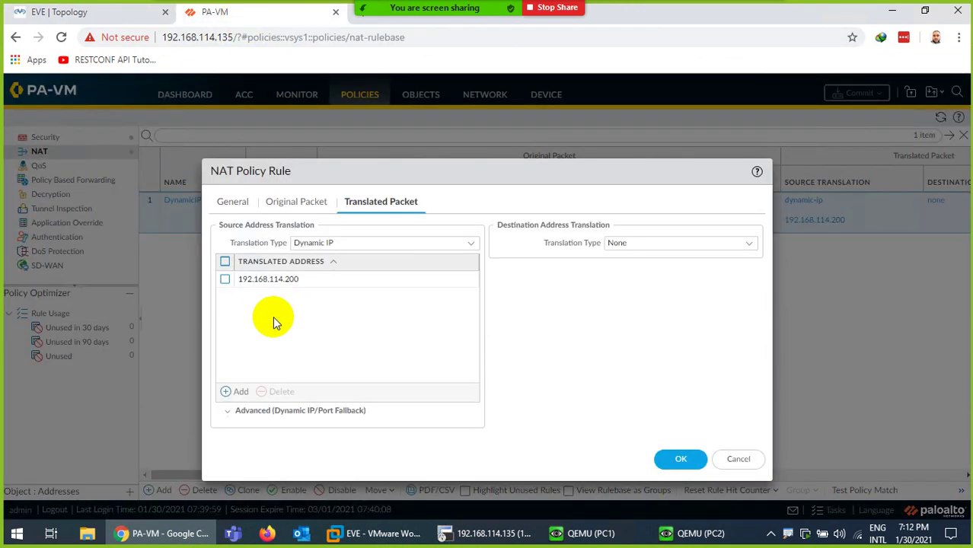
{"action": "left_click", "coordinate": [237, 393]}
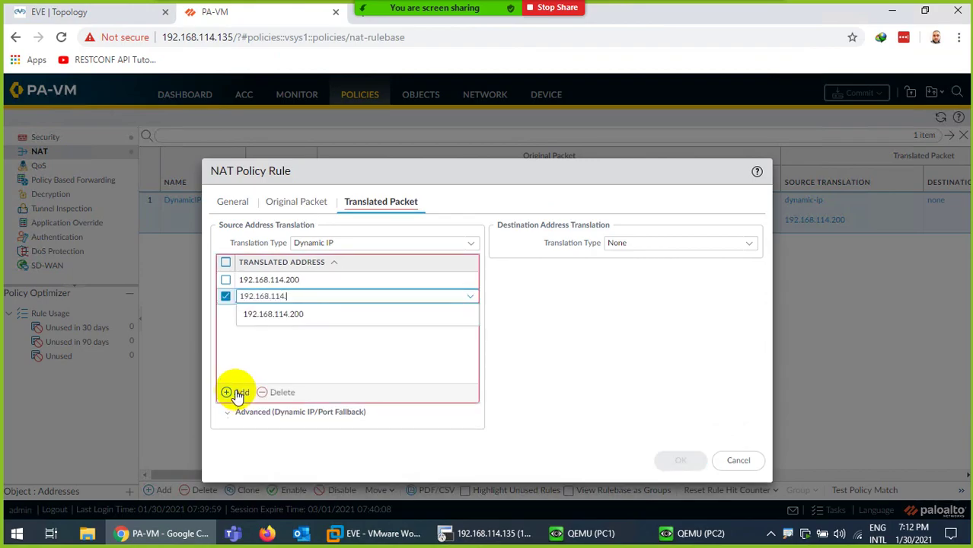
{"action": "left_click", "coordinate": [288, 361]}
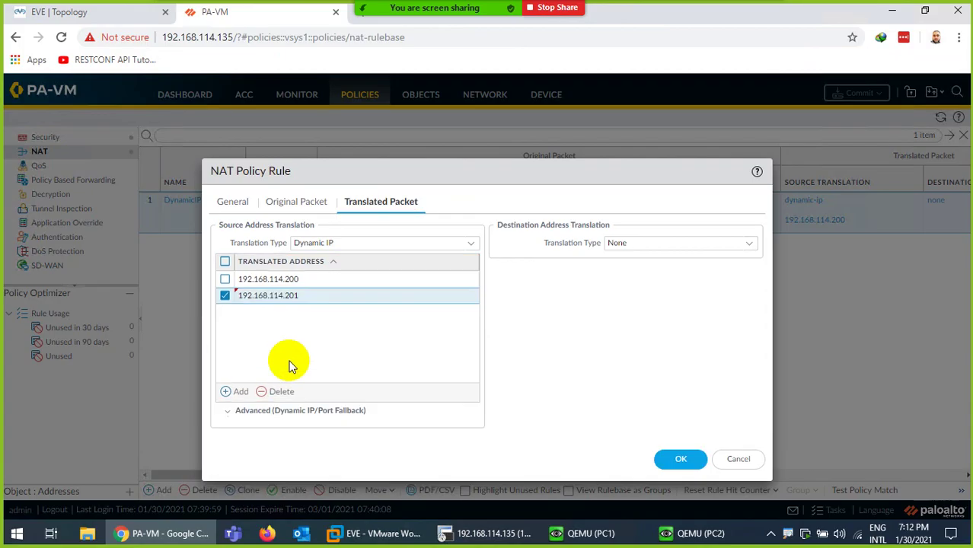
{"action": "left_click", "coordinate": [679, 459]}
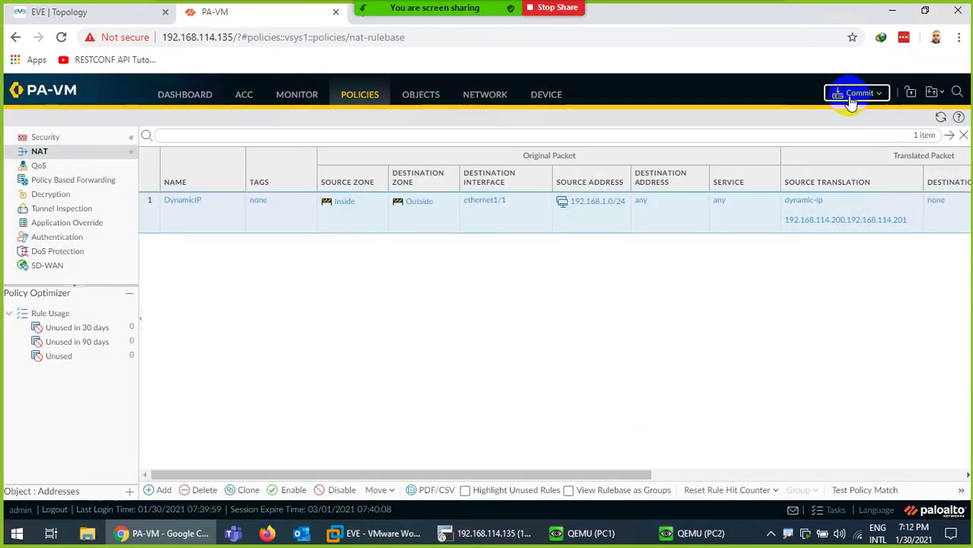
Commit the NAT rule change, checking the PC2 ping and the commit progress meanwhile
{"action": "left_click", "coordinate": [853, 94]}
{"action": "left_click", "coordinate": [612, 453]}
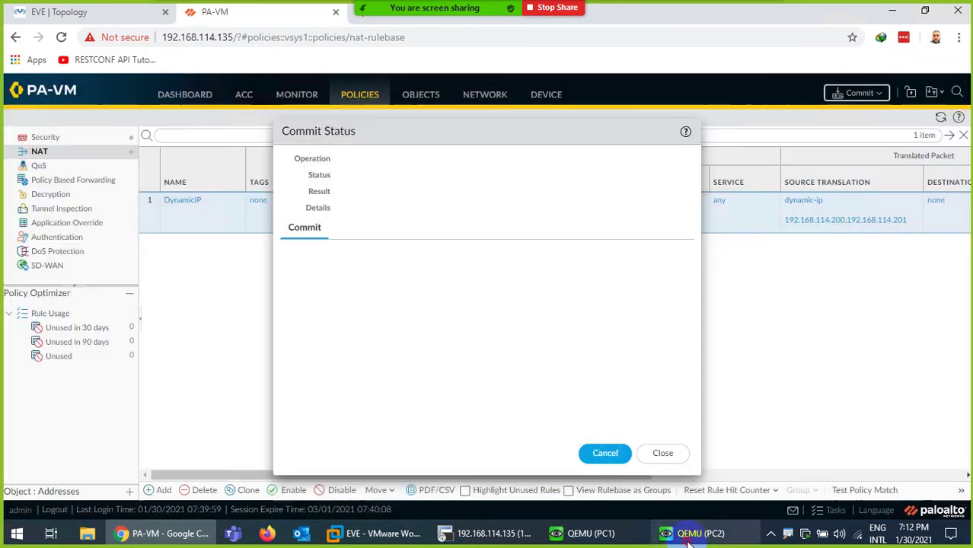
{"action": "left_click", "coordinate": [694, 533]}
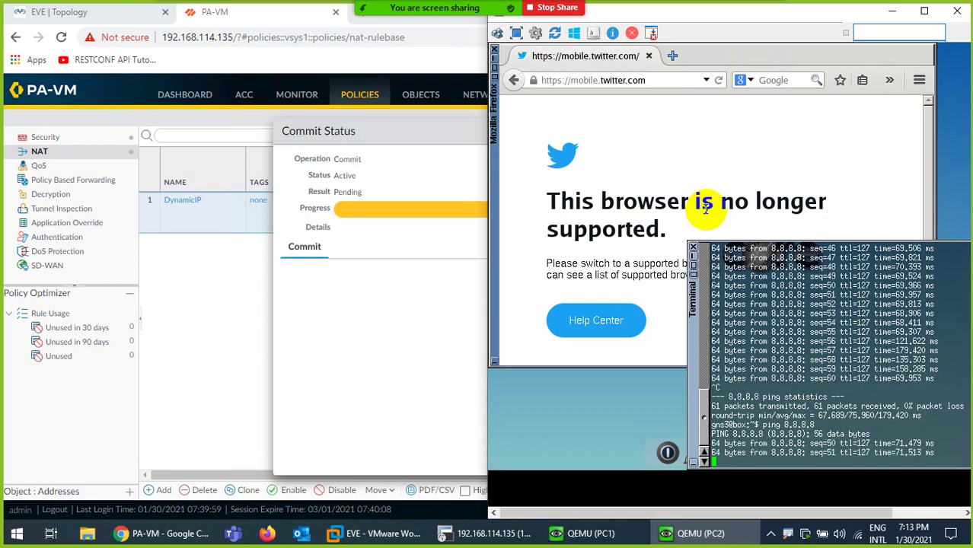
{"action": "left_click", "coordinate": [332, 361]}
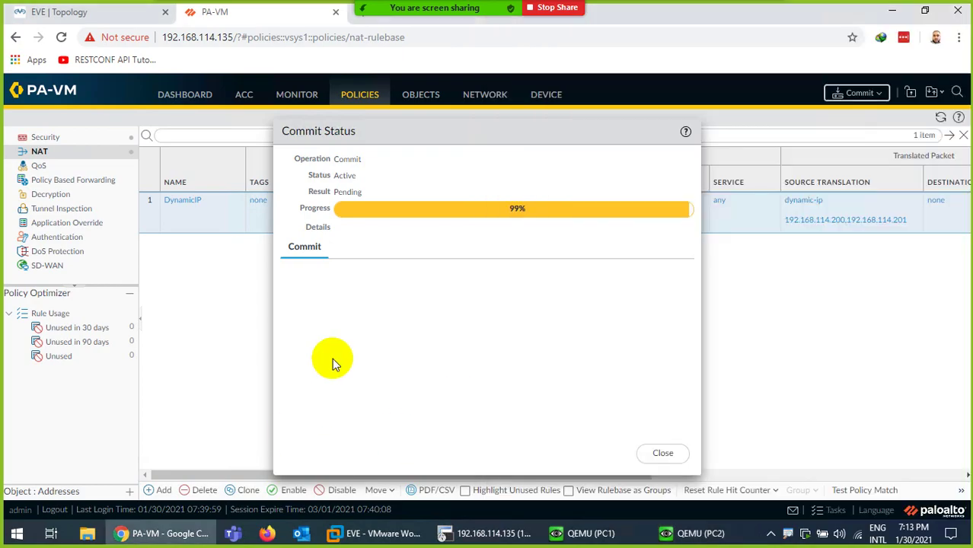
Bring up the PC1 and SecureCRT windows and run "ping 8.8.8.8" in the Int-SRV session
{"action": "left_click", "coordinate": [649, 532]}
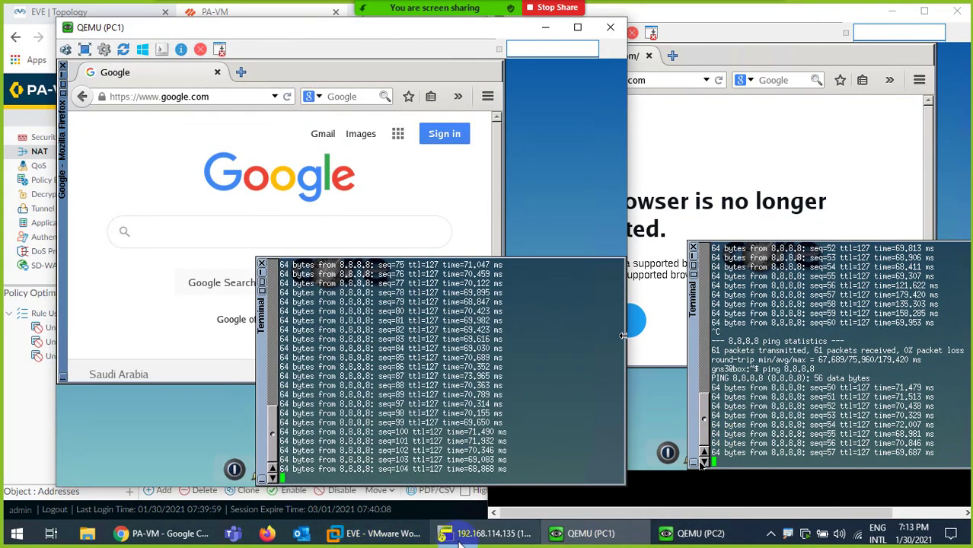
{"action": "left_click", "coordinate": [459, 536]}
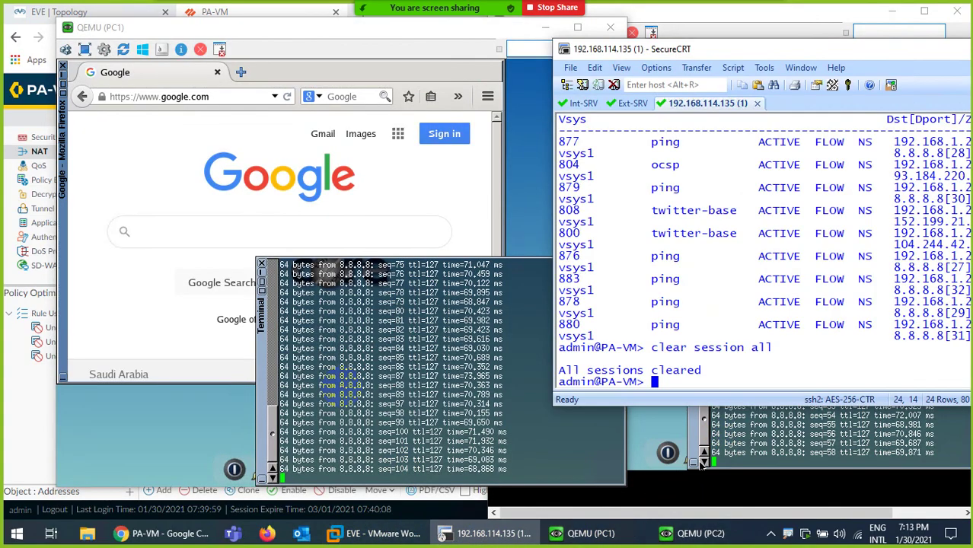
{"action": "left_click", "coordinate": [585, 104]}
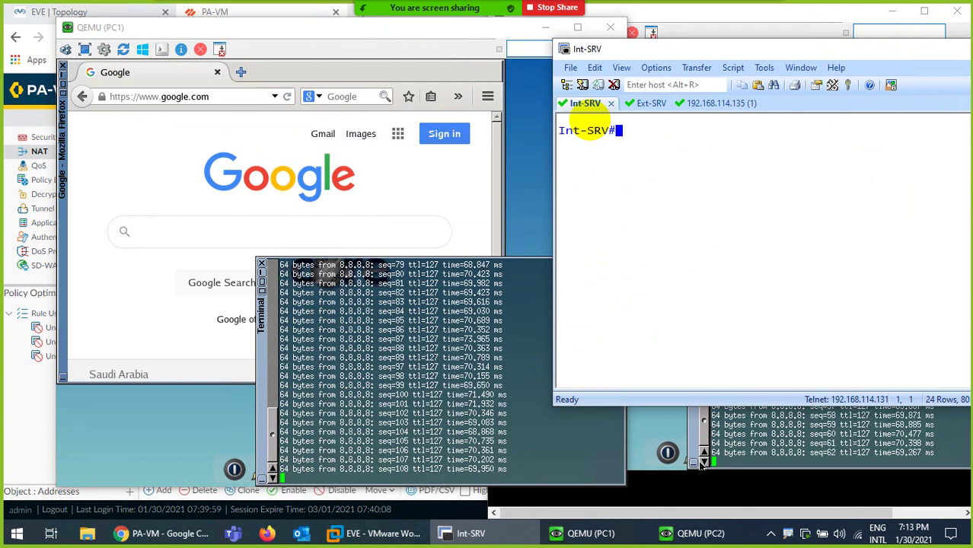
{"action": "type", "text": "ping 8.8.8.8"}
{"action": "key", "text": "Return"}
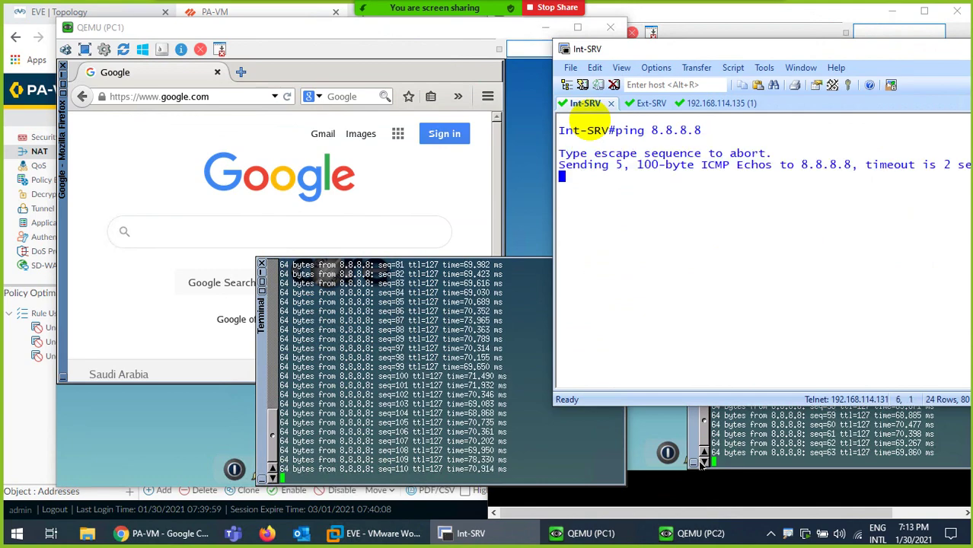
Stop the running ping on PC1 and rerun the ping to 8.8.8.8 from Int-SRV
{"action": "left_click", "coordinate": [411, 435]}
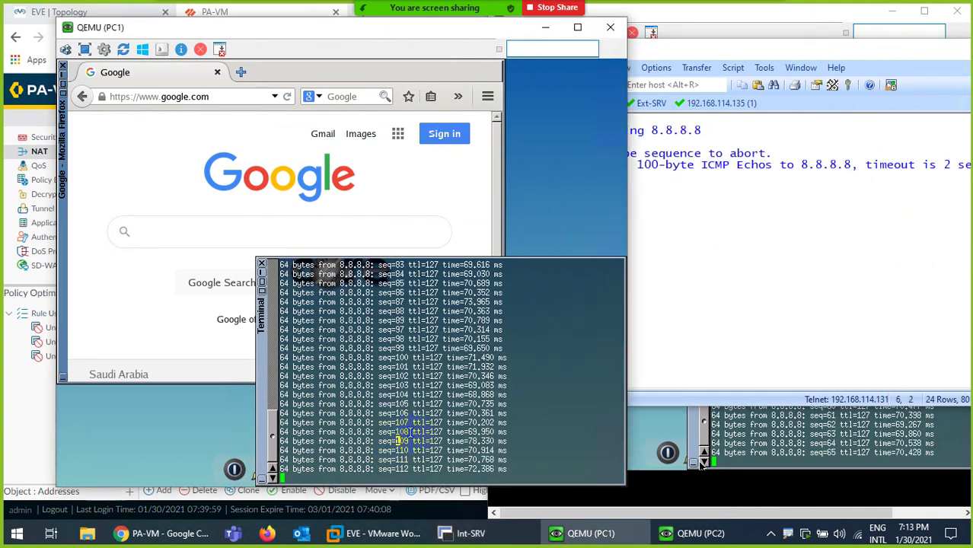
{"action": "key", "text": "ctrl+c"}
{"action": "left_click", "coordinate": [775, 335]}
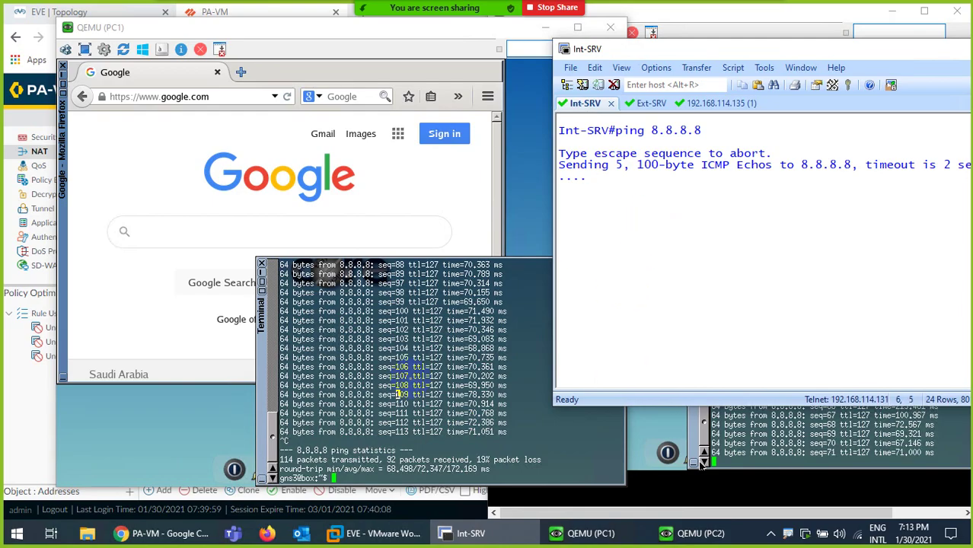
{"action": "key", "text": "Up"}
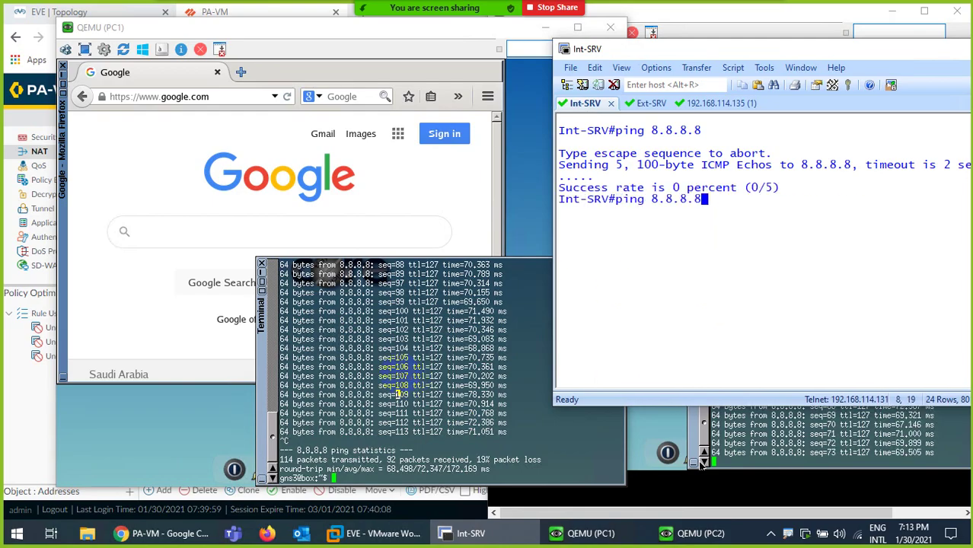
{"action": "key", "text": "Return"}
Run "ping 8.8.8.8 repeat 100" in the Int-SRV session
{"action": "key", "text": "Up"}
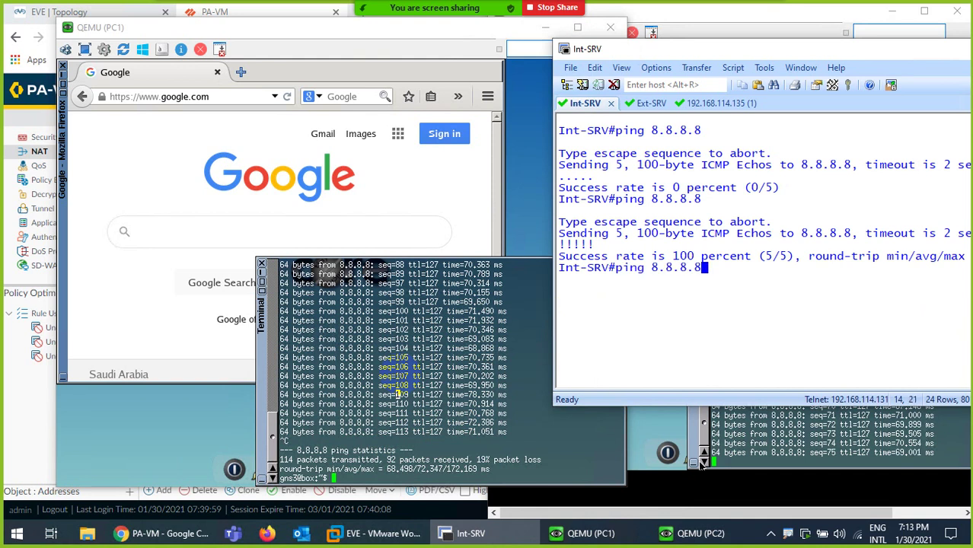
{"action": "type", "text": "re"}
{"action": "key", "text": "Tab"}
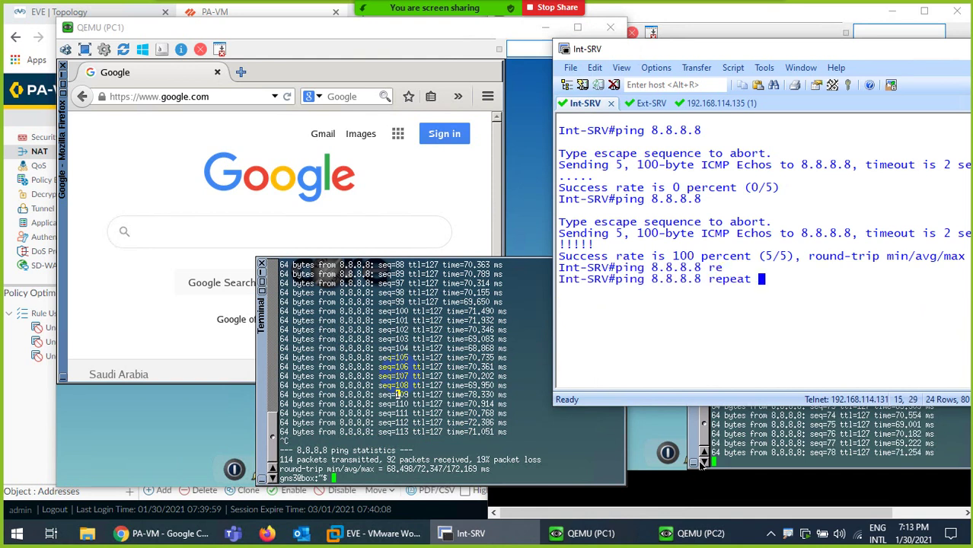
{"action": "type", "text": "100"}
{"action": "key", "text": "Return"}
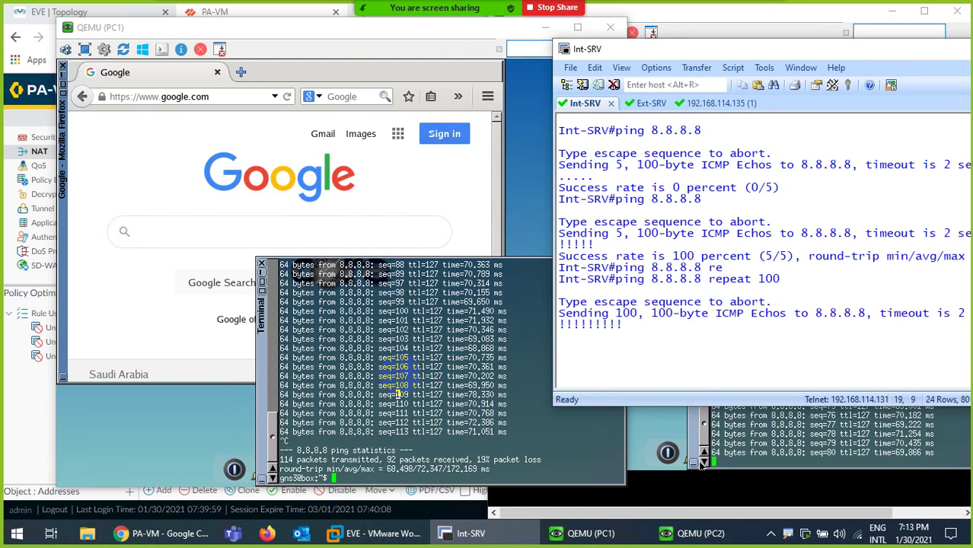
Restart the ping to 8.8.8.8 in the PC1 terminal
{"action": "left_click", "coordinate": [329, 434]}
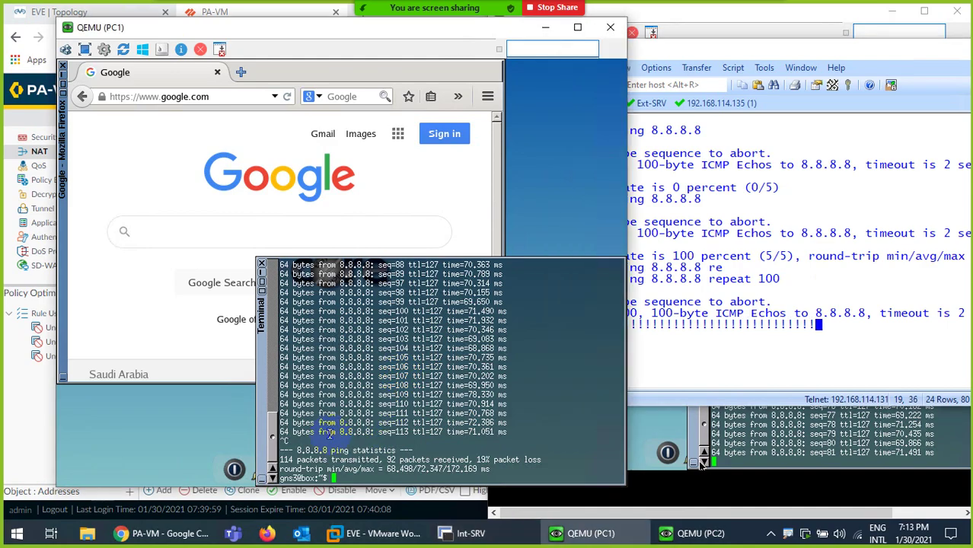
{"action": "key", "text": "Up"}
{"action": "key", "text": "Return"}
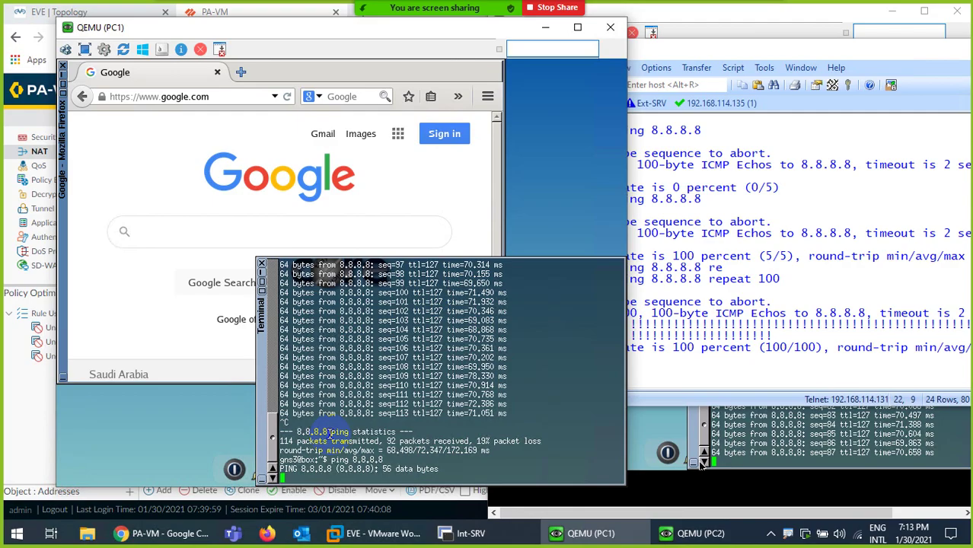
Return to the PA-VM page in Chrome, dismiss the commit status, and open the DynamicIP rule's translated packet settings
{"action": "left_click", "coordinate": [190, 534]}
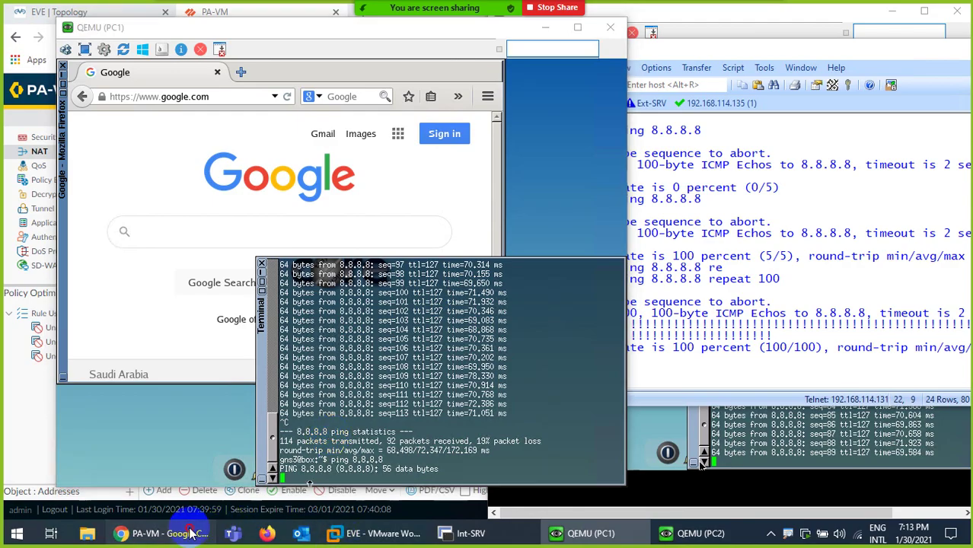
{"action": "left_click", "coordinate": [657, 454]}
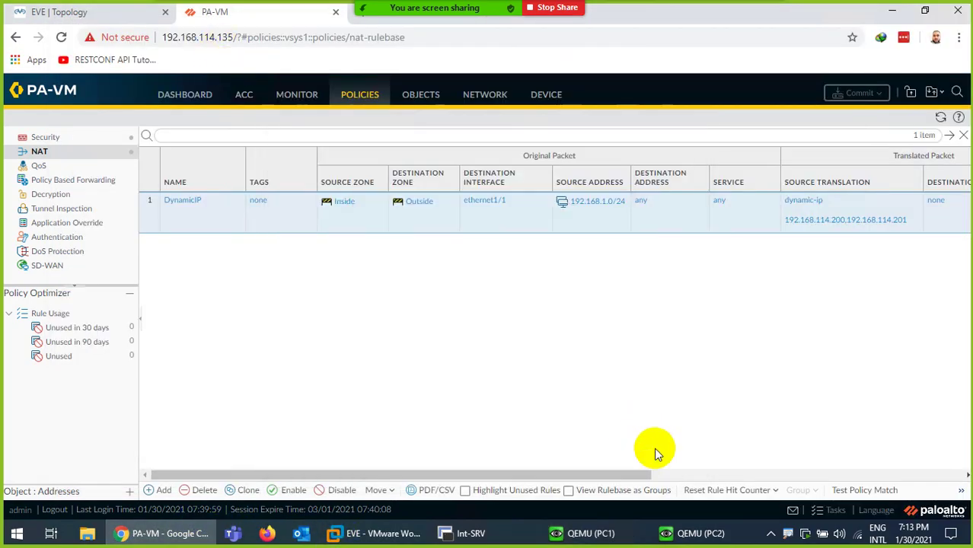
{"action": "left_click", "coordinate": [183, 200]}
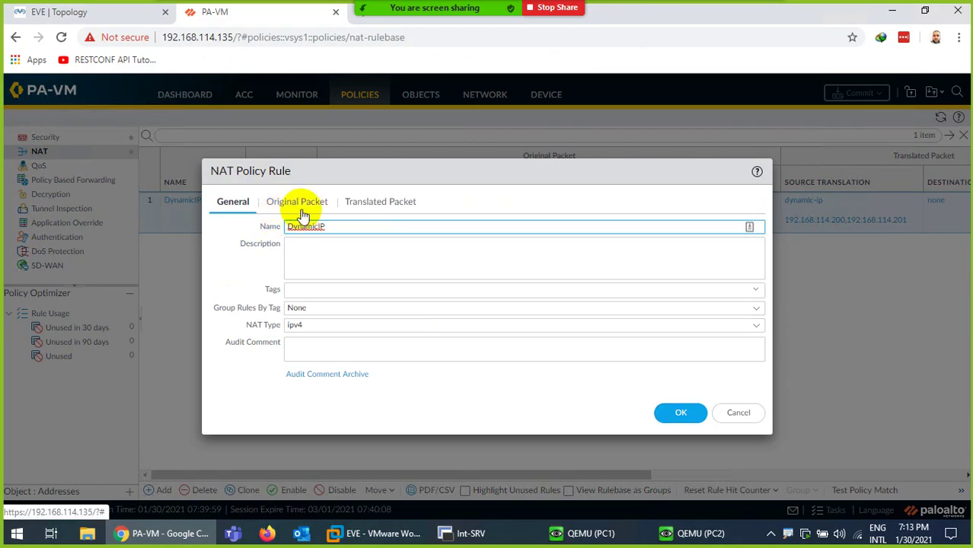
{"action": "left_click", "coordinate": [364, 201]}
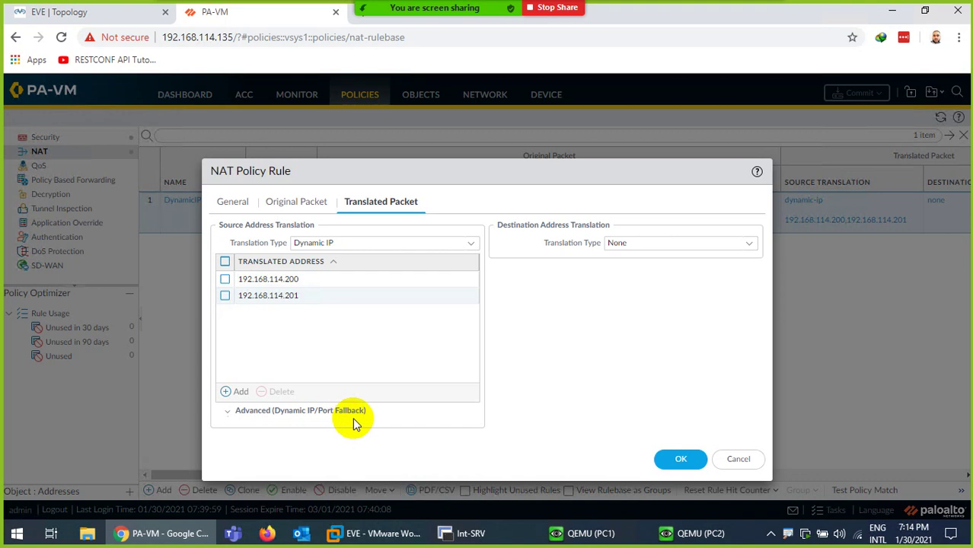
{"action": "left_click_drag", "start_coordinate": [476, 176], "coordinate": [505, 138]}
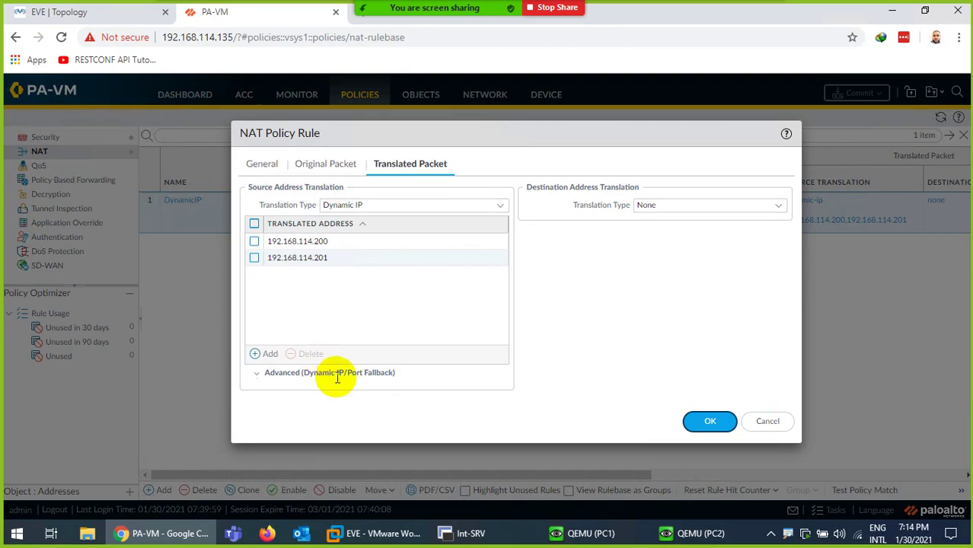
Set the rule's Dynamic IP/Port fallback to Interface Address, using interface ethernet1/1 and IP 192.168.114.100/24
{"action": "left_click", "coordinate": [256, 373]}
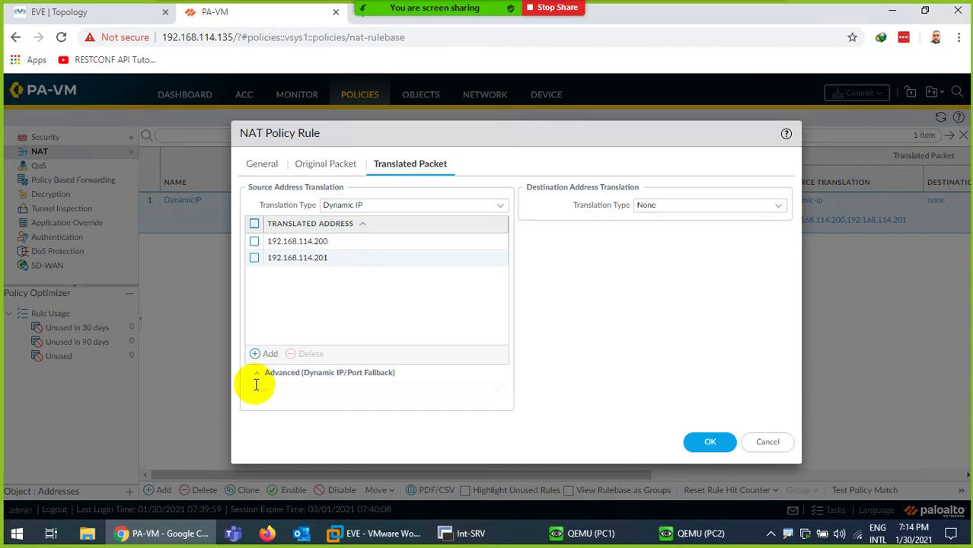
{"action": "left_click", "coordinate": [495, 391]}
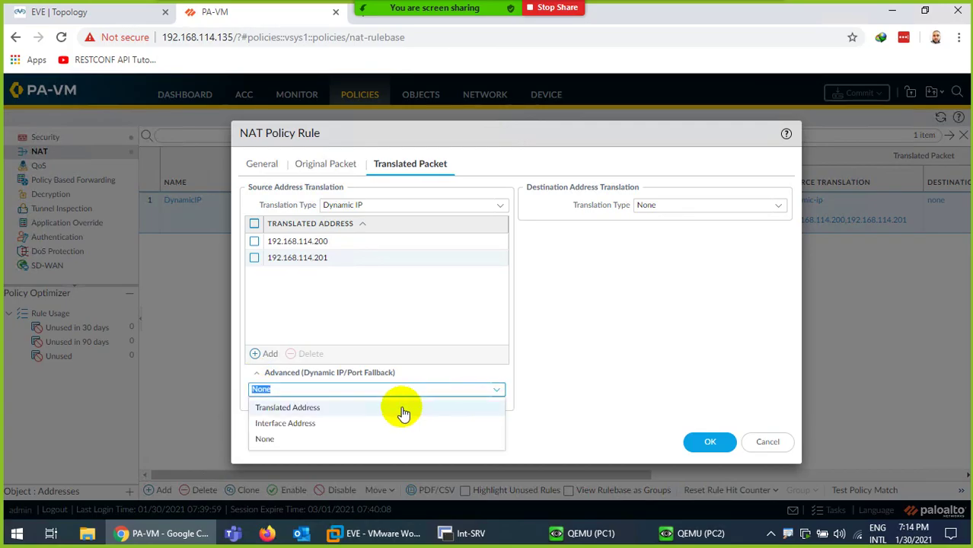
{"action": "left_click", "coordinate": [300, 423]}
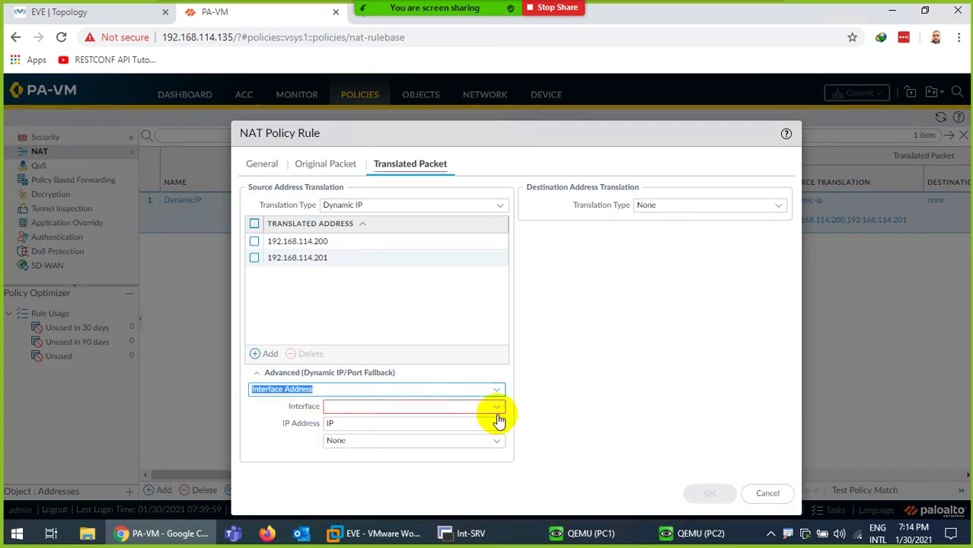
{"action": "left_click", "coordinate": [497, 415]}
{"action": "left_click", "coordinate": [371, 424]}
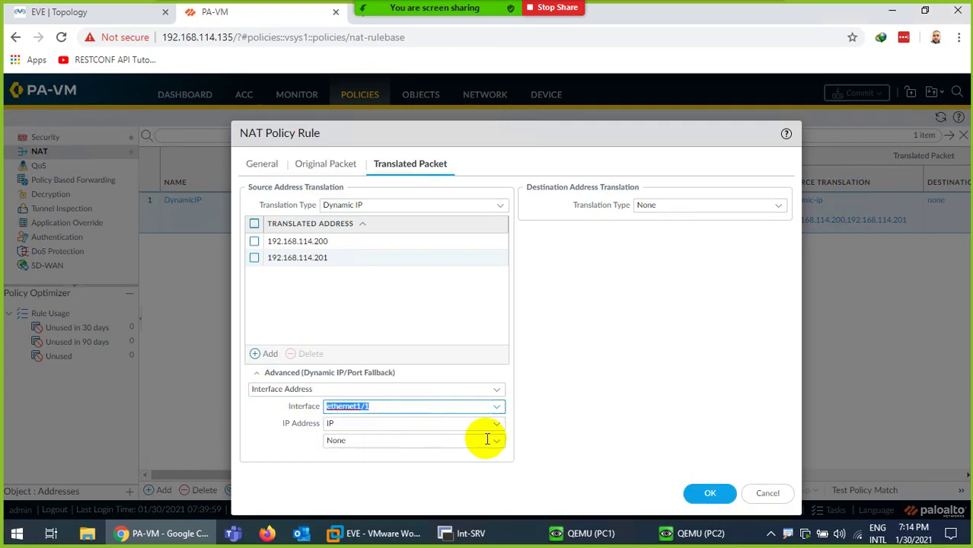
{"action": "left_click", "coordinate": [496, 441]}
{"action": "left_click", "coordinate": [370, 474]}
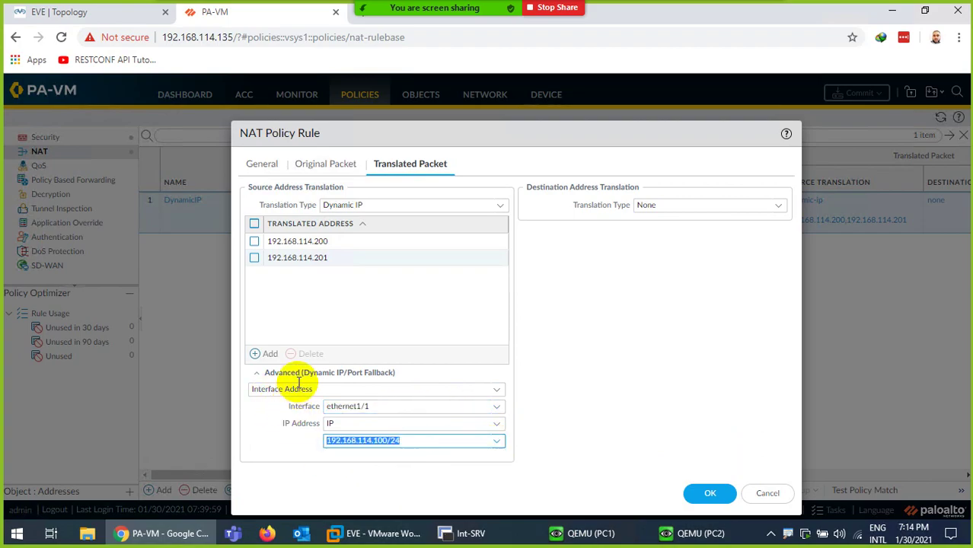
Keep the Dynamic IP translation type, save the DynamicIP rule, and commit the configuration
{"action": "left_click", "coordinate": [499, 207]}
{"action": "left_click", "coordinate": [612, 294]}
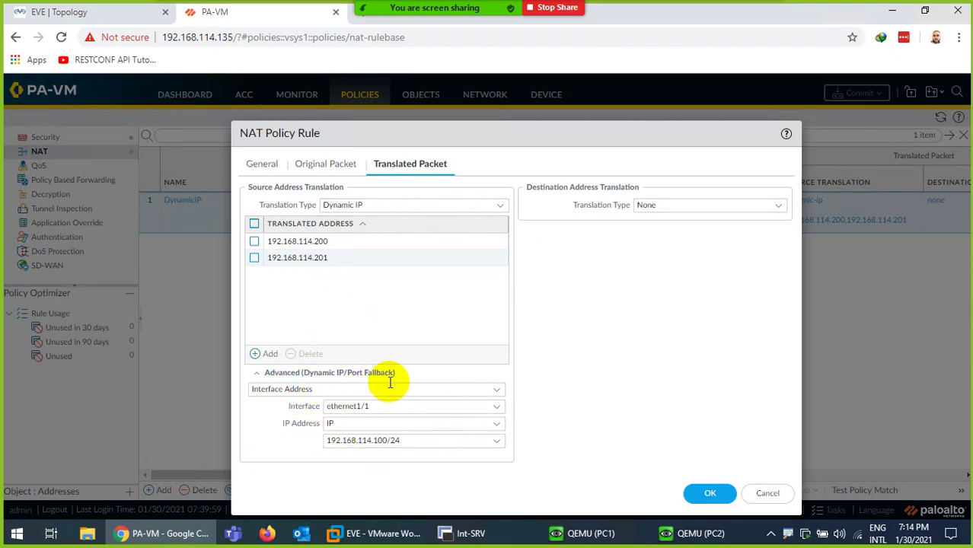
{"action": "left_click", "coordinate": [695, 496]}
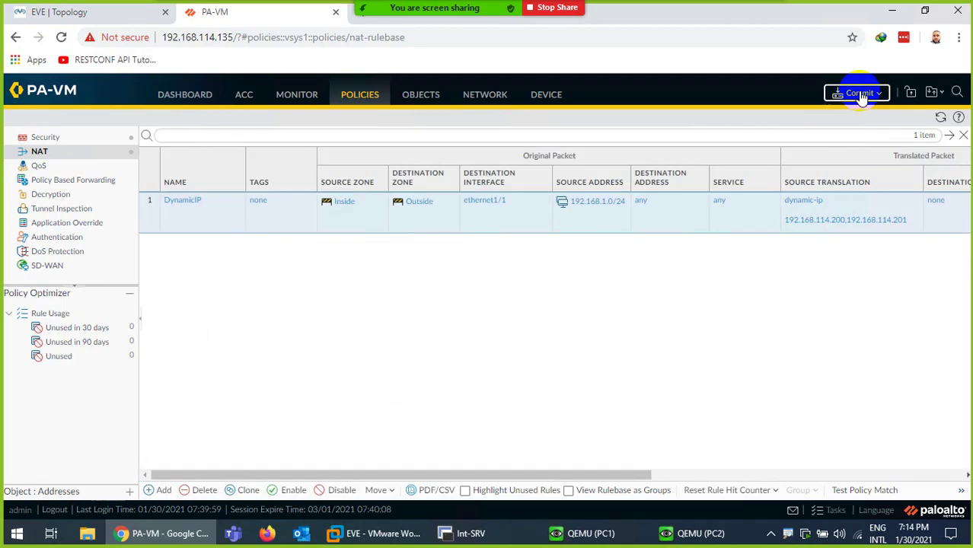
{"action": "left_click", "coordinate": [859, 92]}
{"action": "left_click", "coordinate": [597, 452]}
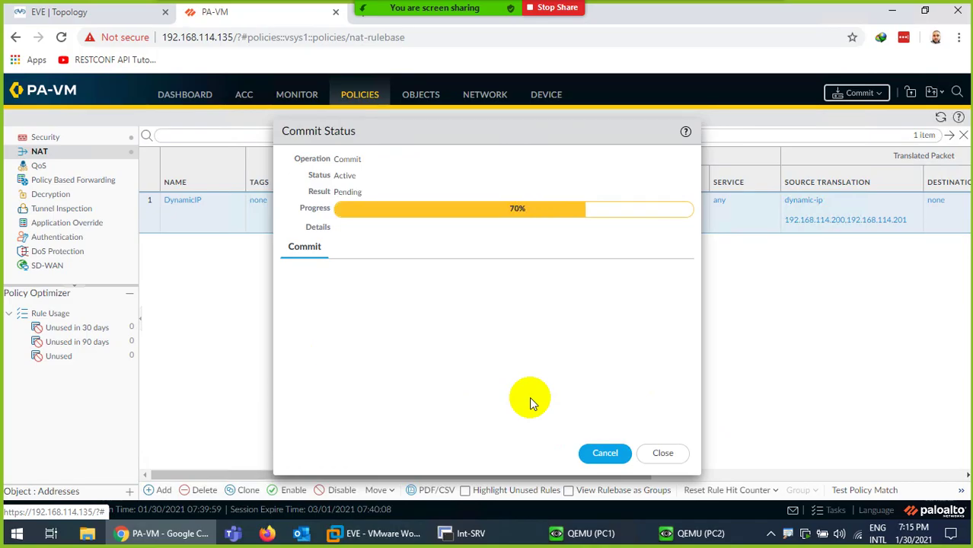
Switch to the Int-SRV session in SecureCRT and rerun ping 8.8.8.8 repeat 100
{"action": "left_click", "coordinate": [468, 533]}
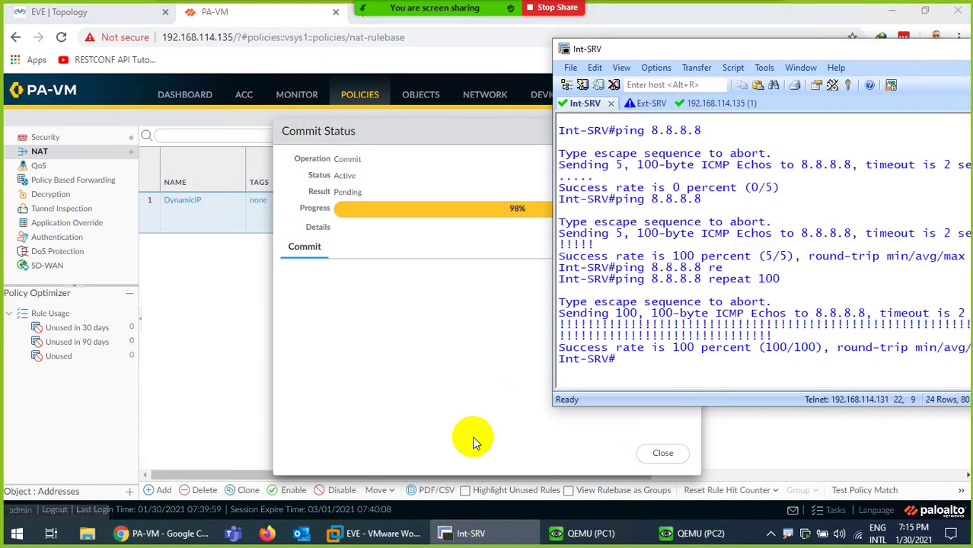
{"action": "key", "text": "Up"}
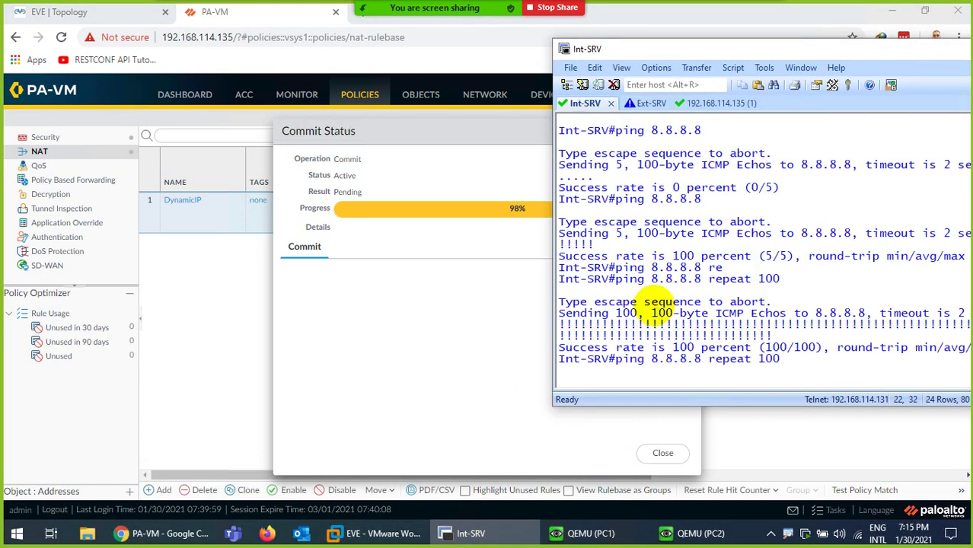
{"action": "key", "text": "Return"}
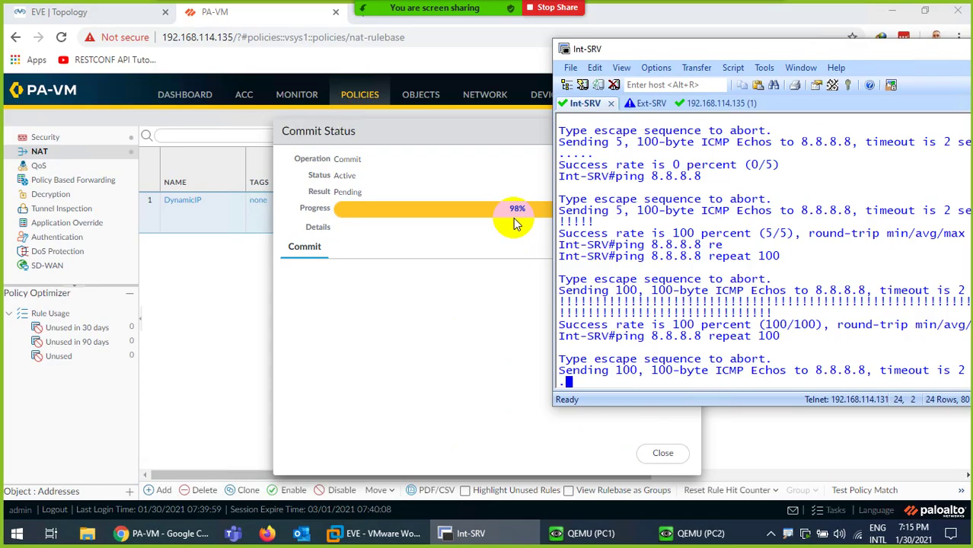
Check the running pings to 8.8.8.8 in the PC1 and PC2 terminals
{"action": "left_click", "coordinate": [582, 533]}
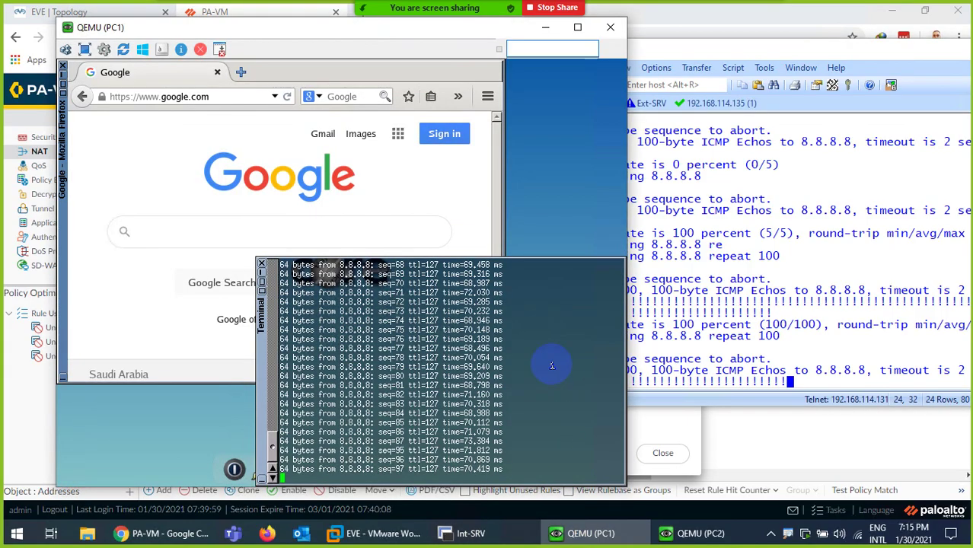
{"action": "left_click", "coordinate": [691, 533]}
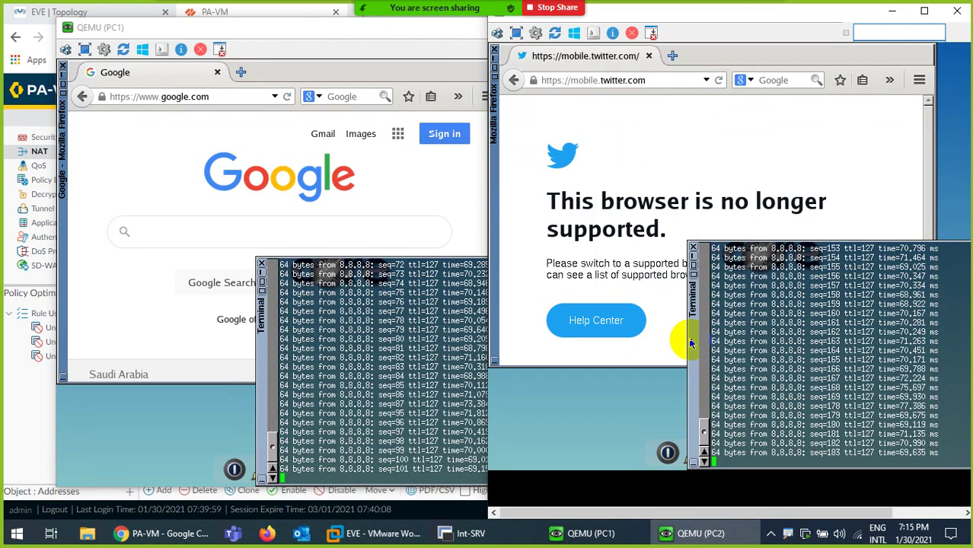
{"action": "left_click", "coordinate": [511, 442]}
Return to SecureCRT, clear the 192.168.114.135 session's screen, and run clear session all on the firewall
{"action": "left_click", "coordinate": [465, 533]}
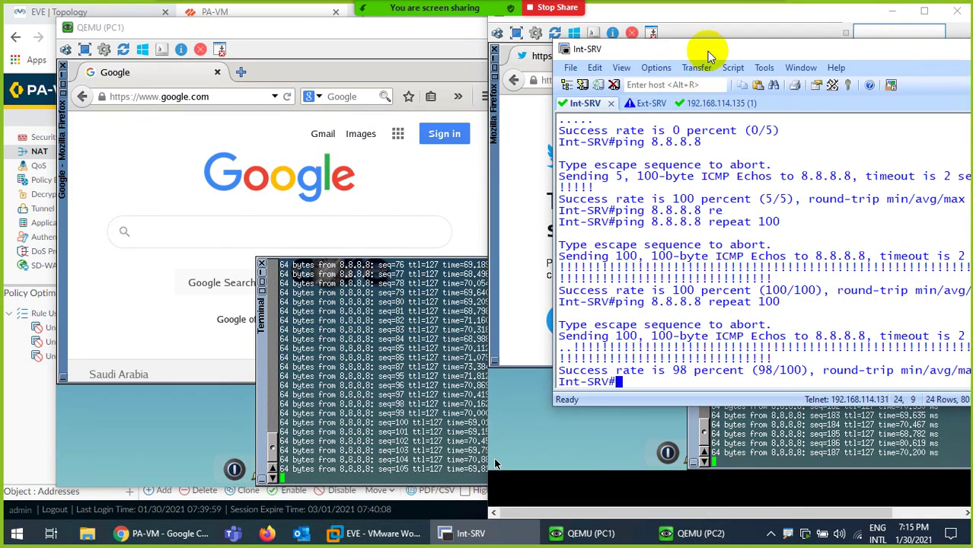
{"action": "left_click_drag", "start_coordinate": [706, 54], "coordinate": [460, 76]}
{"action": "left_click", "coordinate": [460, 125]}
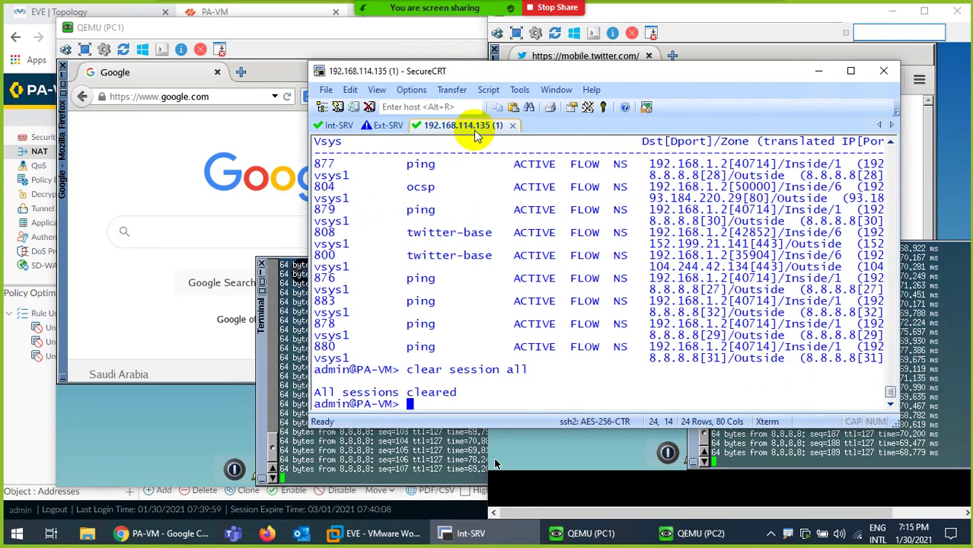
{"action": "key", "text": "ctrl+l"}
{"action": "key", "text": "Up"}
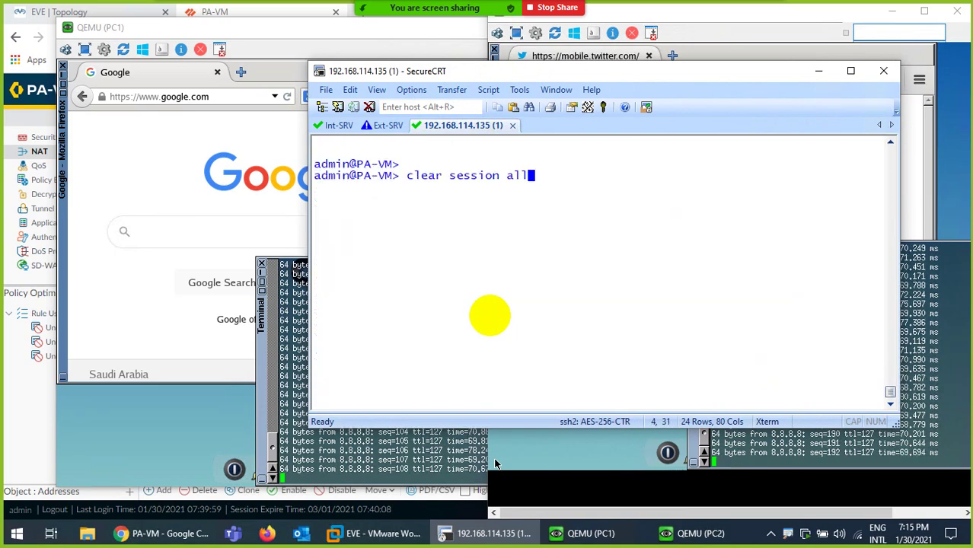
{"action": "key", "text": "Return"}
List the firewall's active sessions in the maximized SecureCRT window and highlight the translated source addresses of the first two pings
{"action": "key", "text": "Up"}
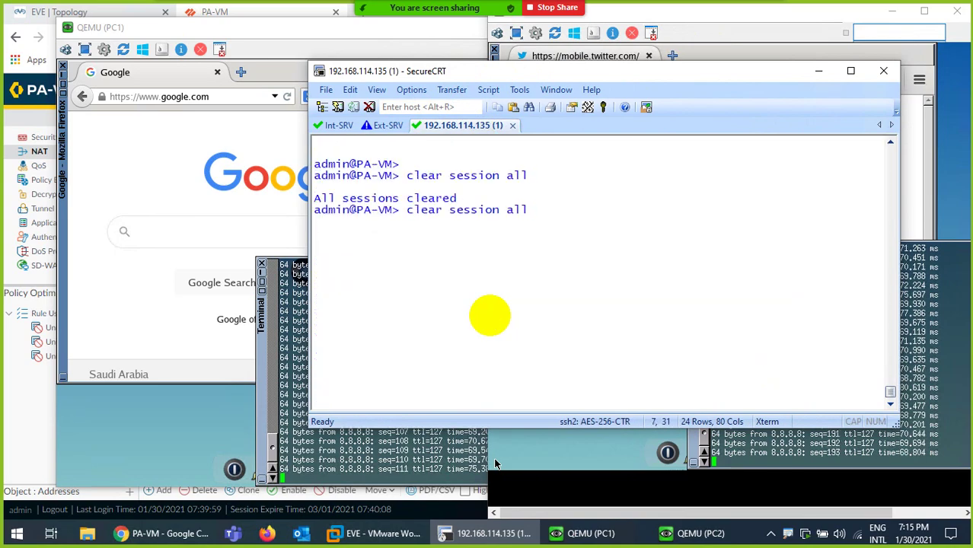
{"action": "key", "text": "Up"}
{"action": "key", "text": "Return"}
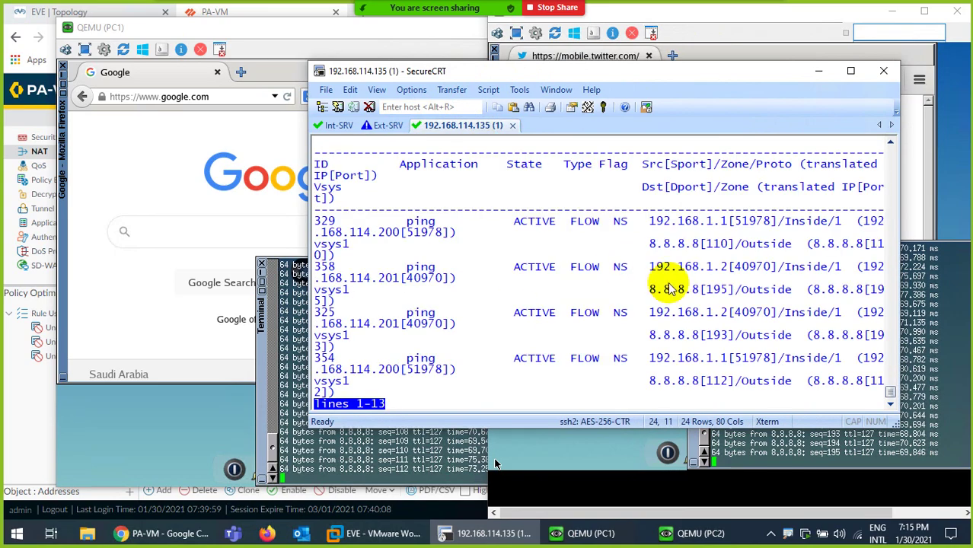
{"action": "left_click", "coordinate": [851, 71]}
{"action": "key", "text": "q"}
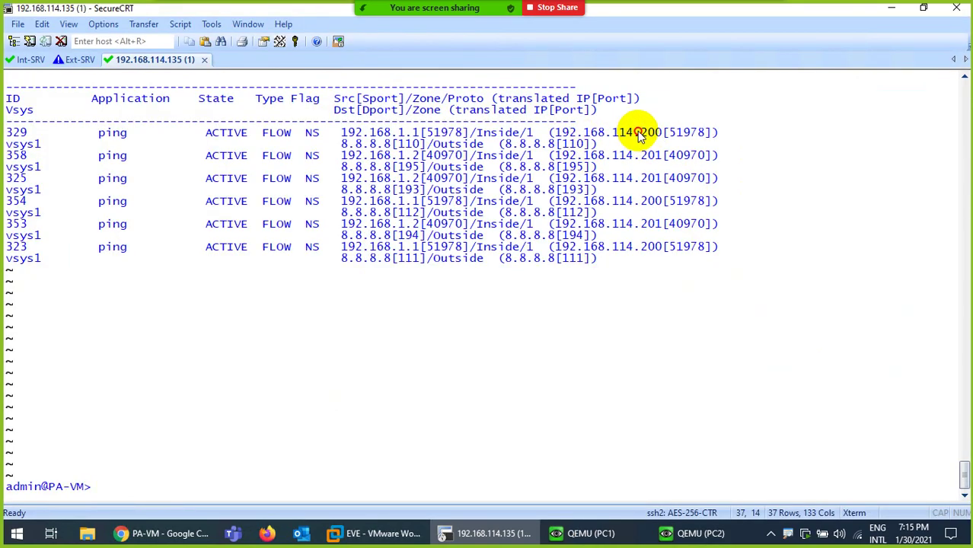
{"action": "left_click_drag", "start_coordinate": [635, 133], "coordinate": [662, 135]}
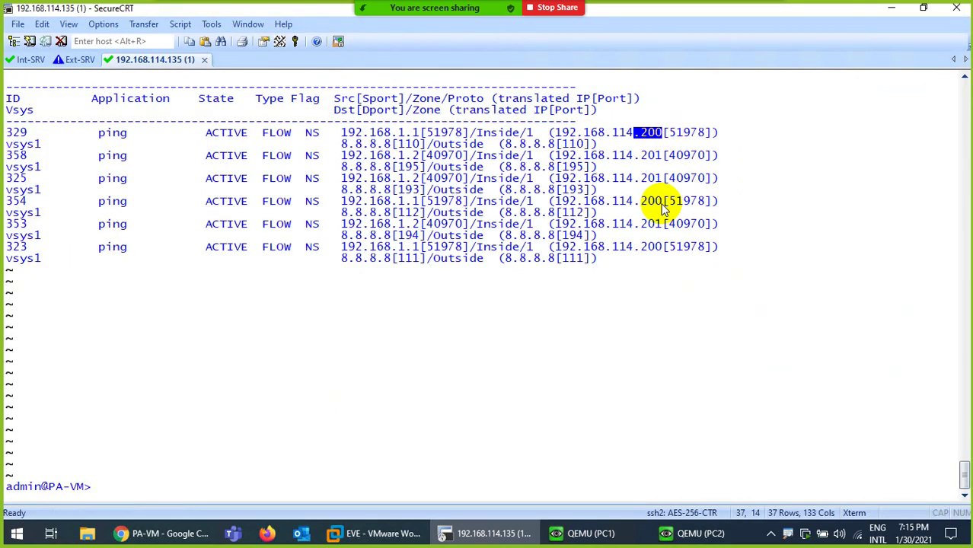
{"action": "double_click", "coordinate": [651, 155]}
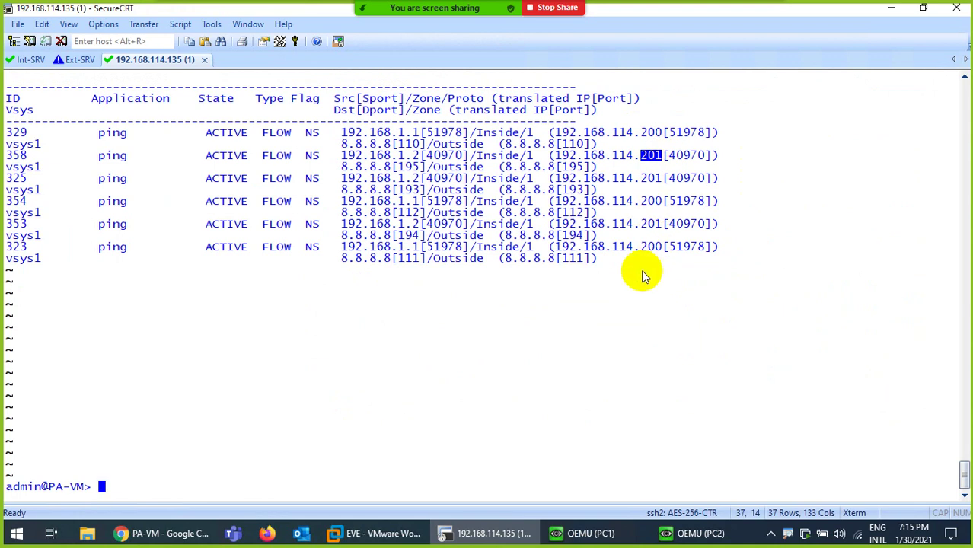
List the firewall's active sessions two more times to check which hosts' pings are being translated
{"action": "key", "text": "Up"}
{"action": "key", "text": "Return"}
{"action": "key", "text": "Return"}
{"action": "key", "text": "Return"}
{"action": "key", "text": "Return"}
{"action": "key", "text": "Return"}
{"action": "key", "text": "Return"}
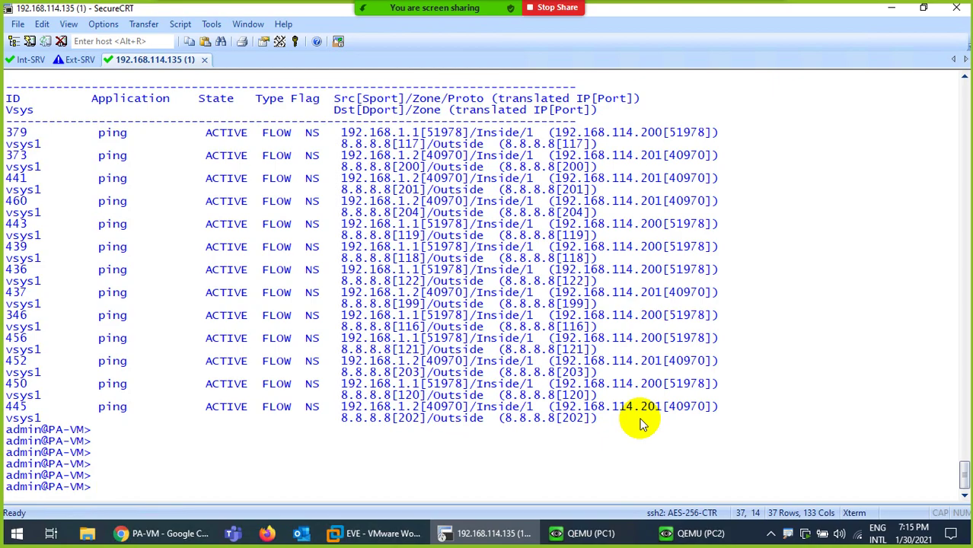
{"action": "key", "text": "Up"}
{"action": "key", "text": "Return"}
{"action": "key", "text": "Return"}
{"action": "key", "text": "Return"}
{"action": "key", "text": "Return"}
{"action": "key", "text": "Return"}
{"action": "key", "text": "Return"}
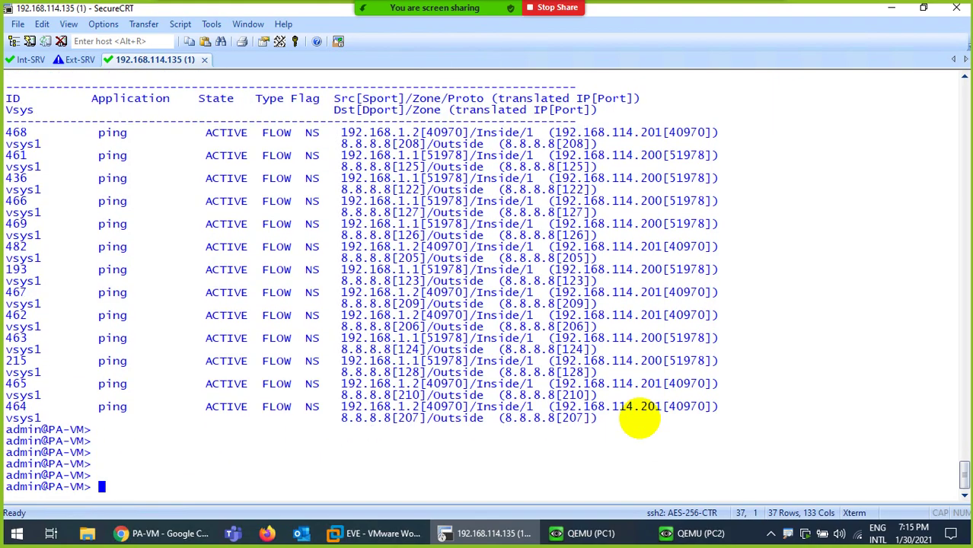
Reload the Google page in PC1's browser and the mobile Twitter page in PC2's browser
{"action": "left_click", "coordinate": [591, 532]}
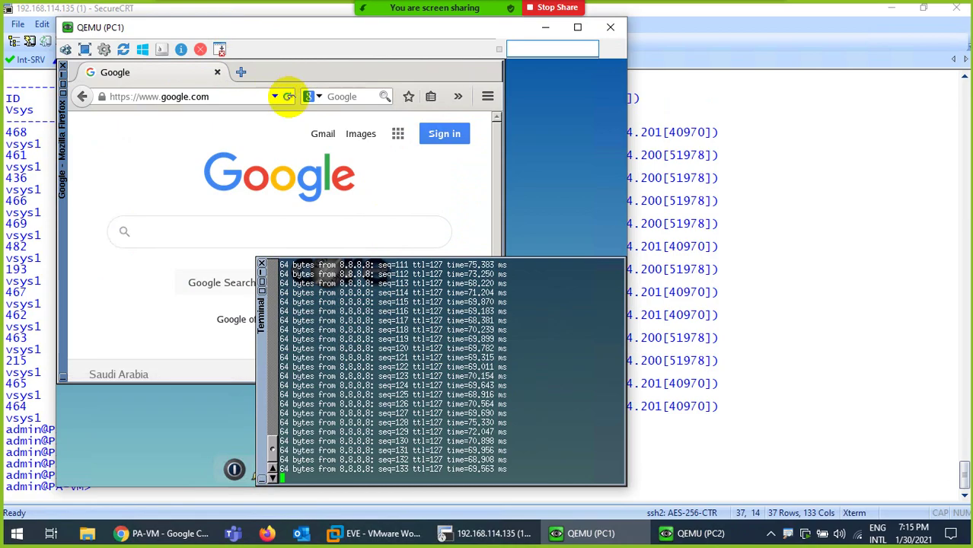
{"action": "left_click", "coordinate": [287, 97]}
{"action": "left_click", "coordinate": [690, 533]}
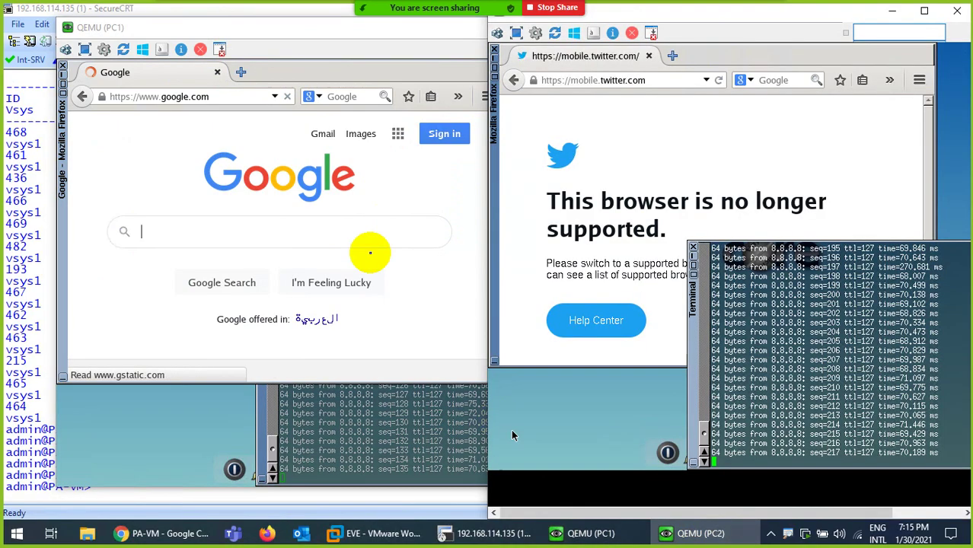
{"action": "left_click", "coordinate": [718, 80]}
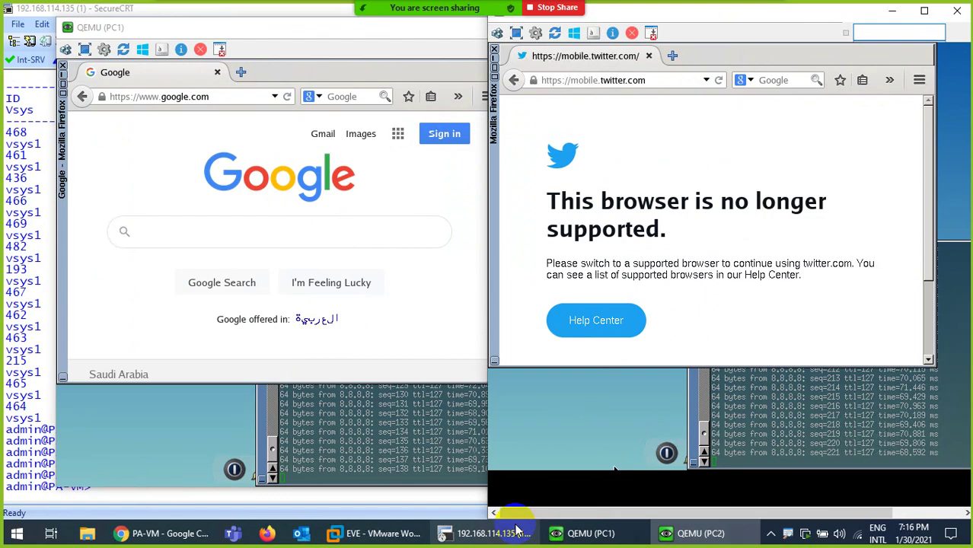
Switch to the Int-SRV session in SecureCRT and ping yahoo.com
{"action": "left_click", "coordinate": [487, 530]}
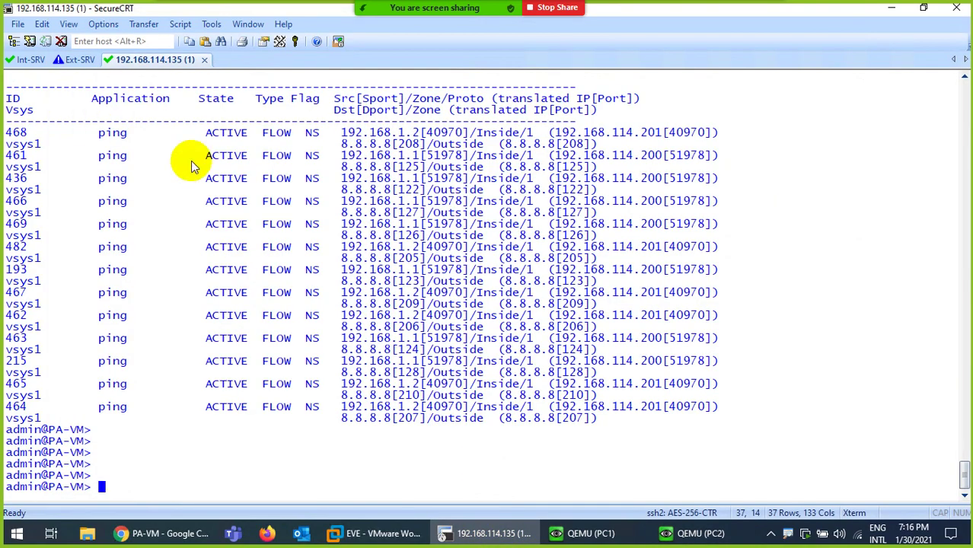
{"action": "left_click", "coordinate": [29, 60]}
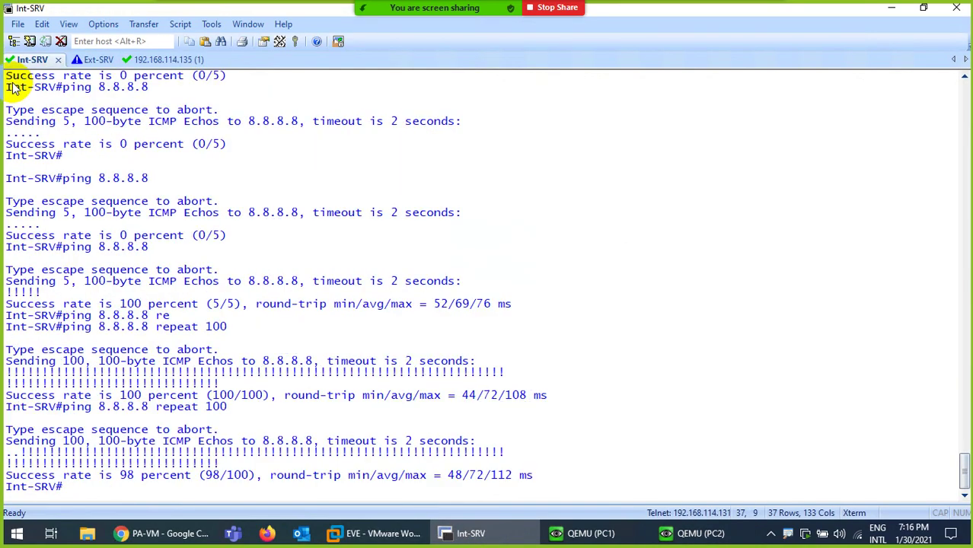
{"action": "key", "text": "Up"}
{"action": "key", "text": "Up"}
{"action": "key", "text": "Up"}
{"action": "key", "text": "Return"}
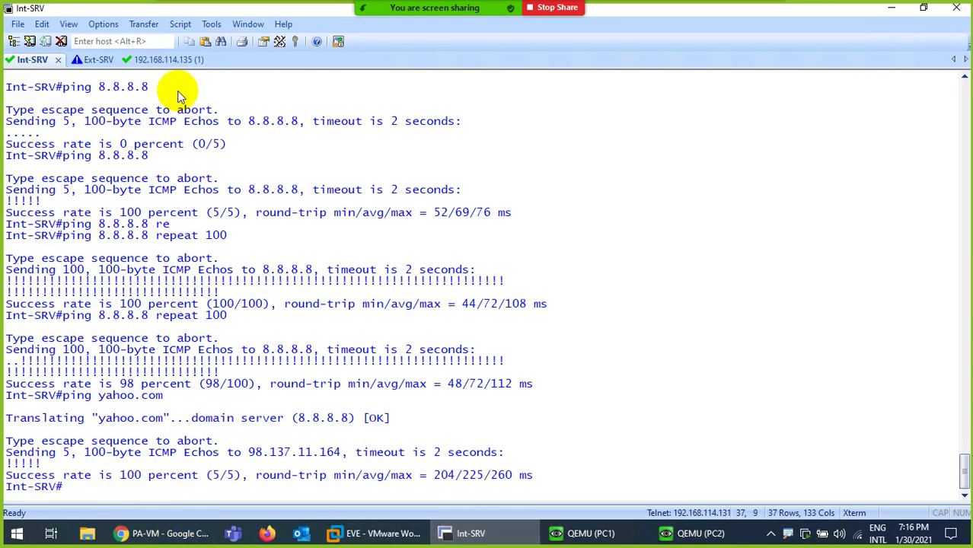
Go back to the 192.168.114.135 session and list the active sessions after the new web and ping traffic
{"action": "left_click", "coordinate": [177, 61]}
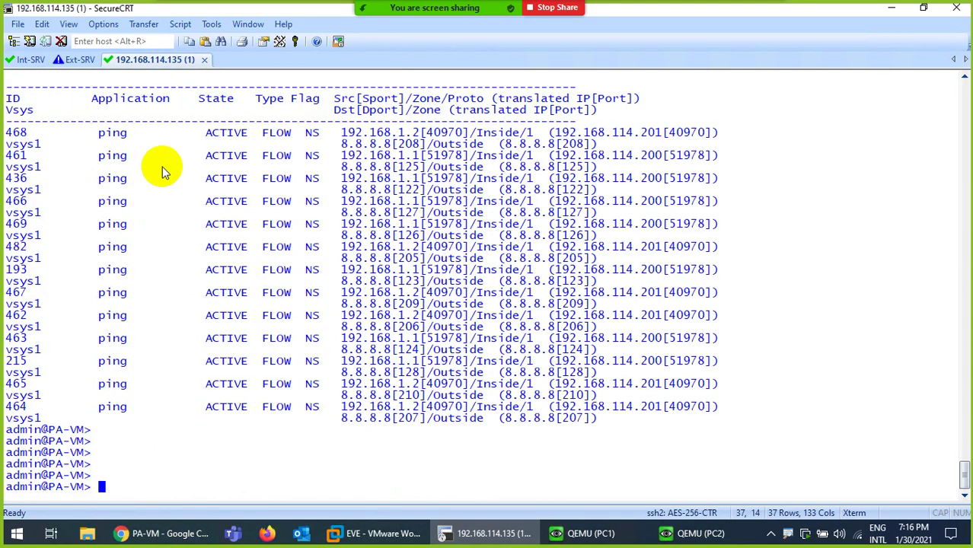
{"action": "key", "text": "Up"}
{"action": "key", "text": "Return"}
{"action": "key", "text": "Return"}
{"action": "key", "text": "Return"}
{"action": "key", "text": "Return"}
{"action": "key", "text": "Return"}
{"action": "key", "text": "Return"}
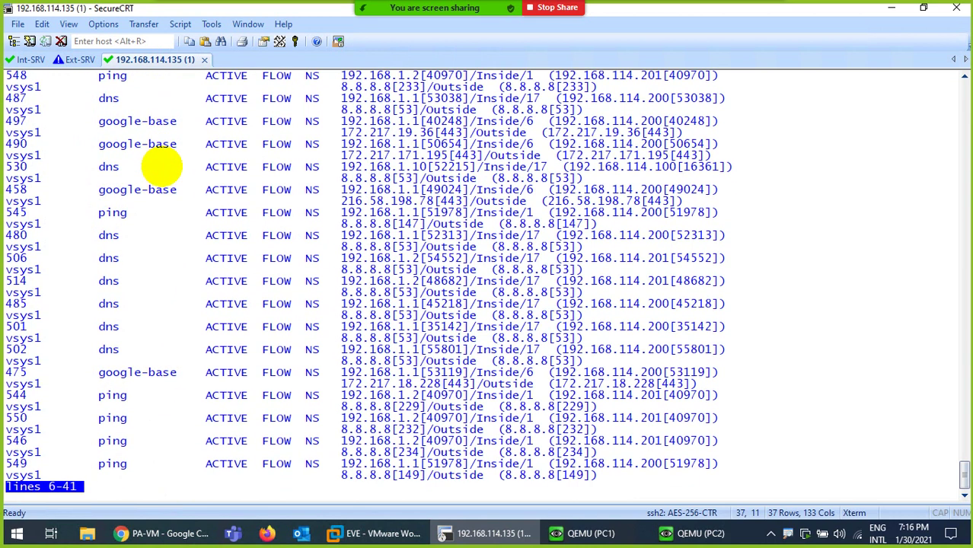
Page through the session list, highlighting translated source addresses for the 192.168.1.1 and 192.168.1.2 DNS entries and the 192.168.1.10 pings
{"action": "left_click_drag", "start_coordinate": [312, 304], "coordinate": [317, 305]}
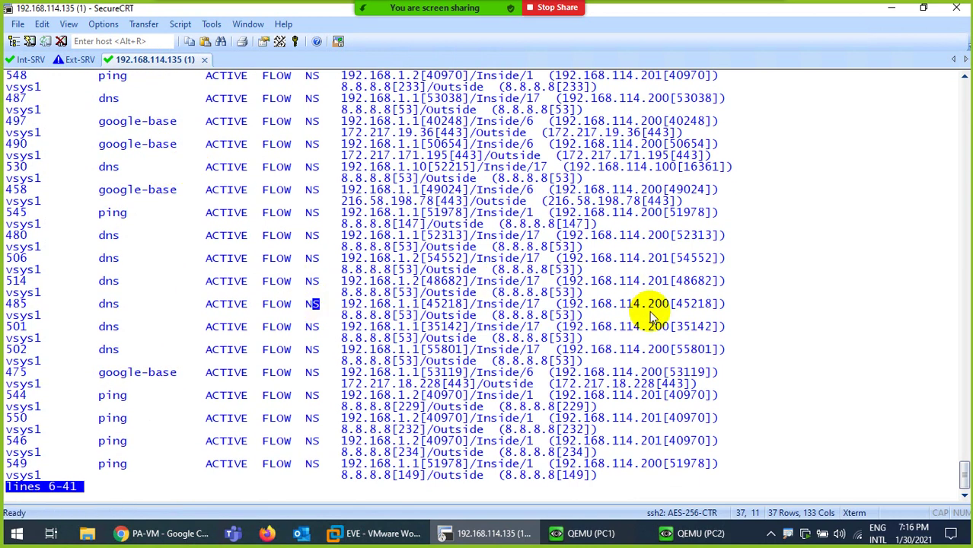
{"action": "double_click", "coordinate": [651, 238]}
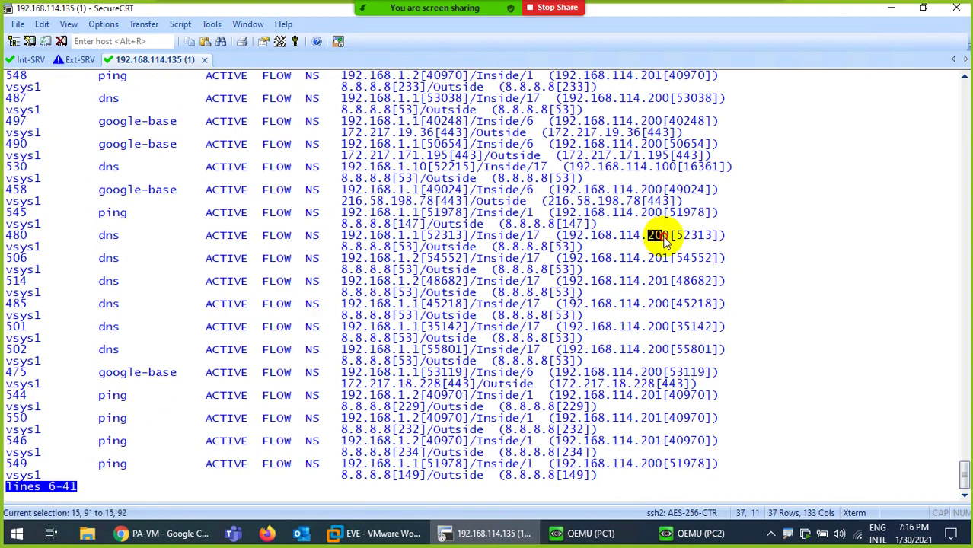
{"action": "left_click_drag", "start_coordinate": [643, 259], "coordinate": [654, 260]}
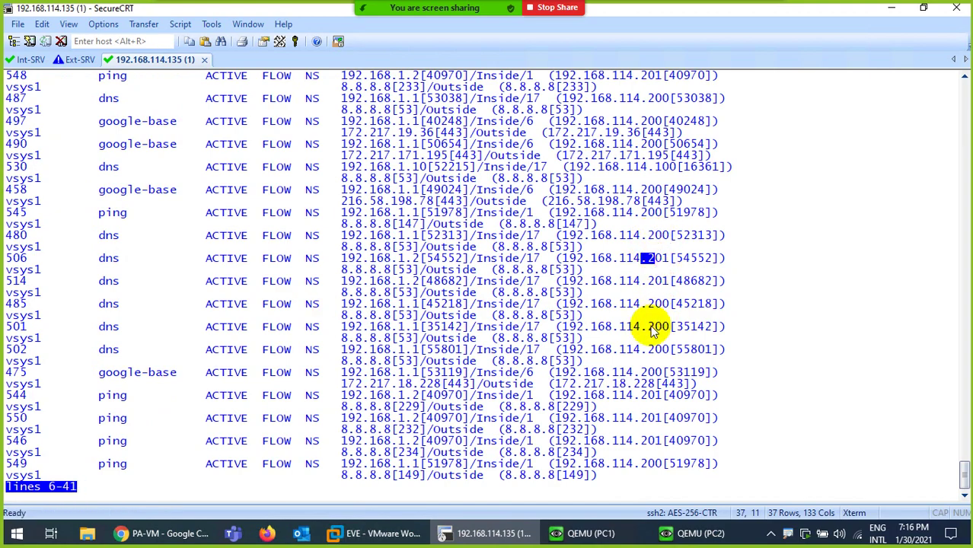
{"action": "key", "text": "space"}
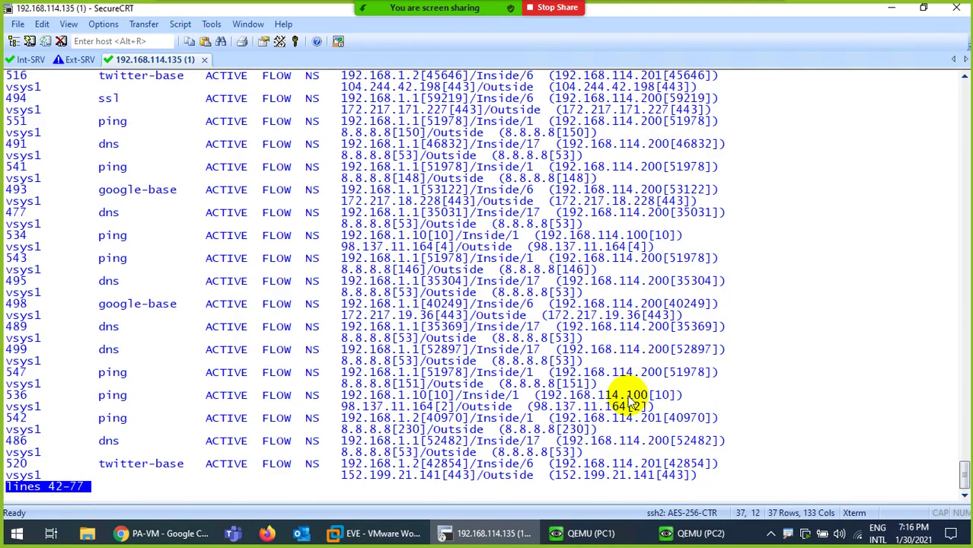
{"action": "left_click_drag", "start_coordinate": [562, 395], "coordinate": [652, 398]}
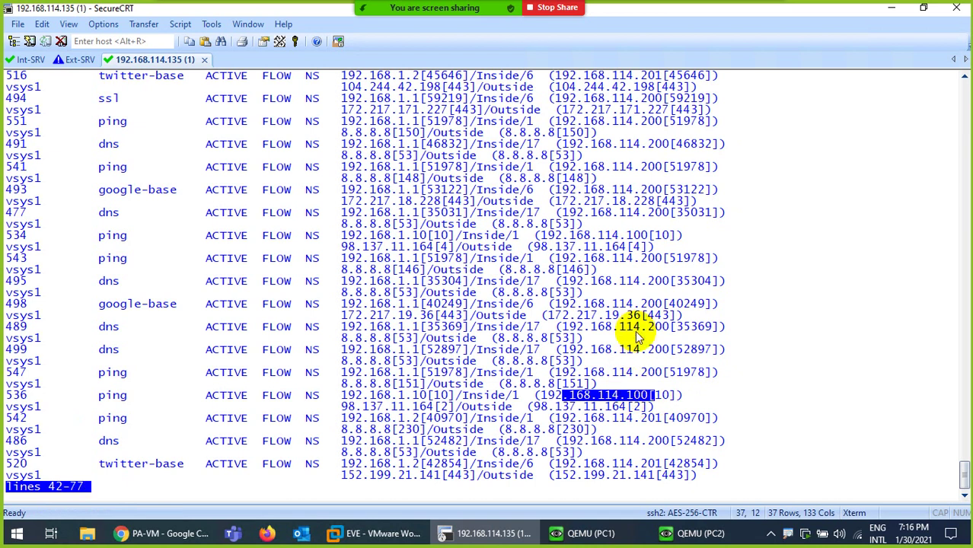
{"action": "left_click_drag", "start_coordinate": [555, 237], "coordinate": [649, 236]}
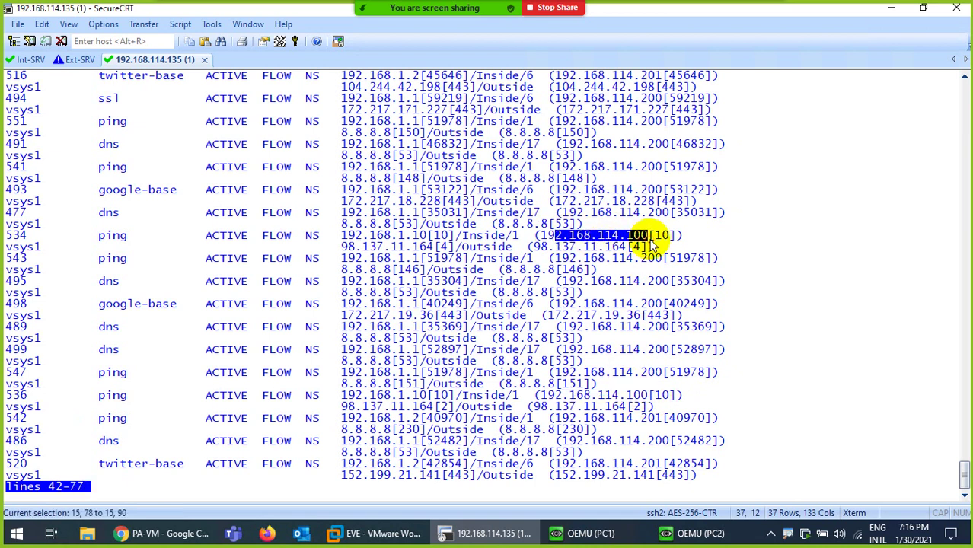
{"action": "key", "text": "space"}
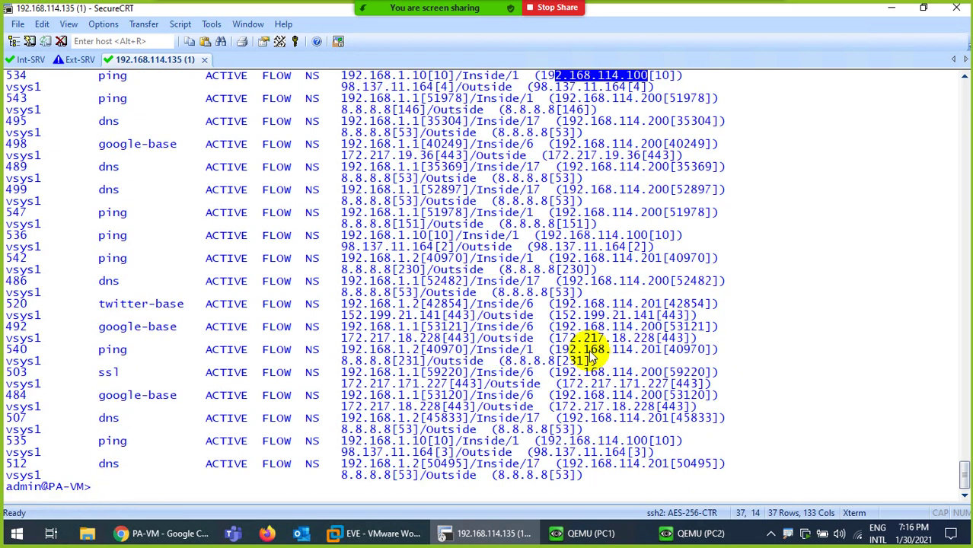
Review the listed sessions again, comparing the translated addresses of the 192.168.1.2 and 192.168.1.10 pings
{"action": "scroll", "coordinate": [582, 366], "scroll_direction": "up", "scroll_amount": 5}
{"action": "scroll", "coordinate": [582, 365], "scroll_direction": "up", "scroll_amount": 5}
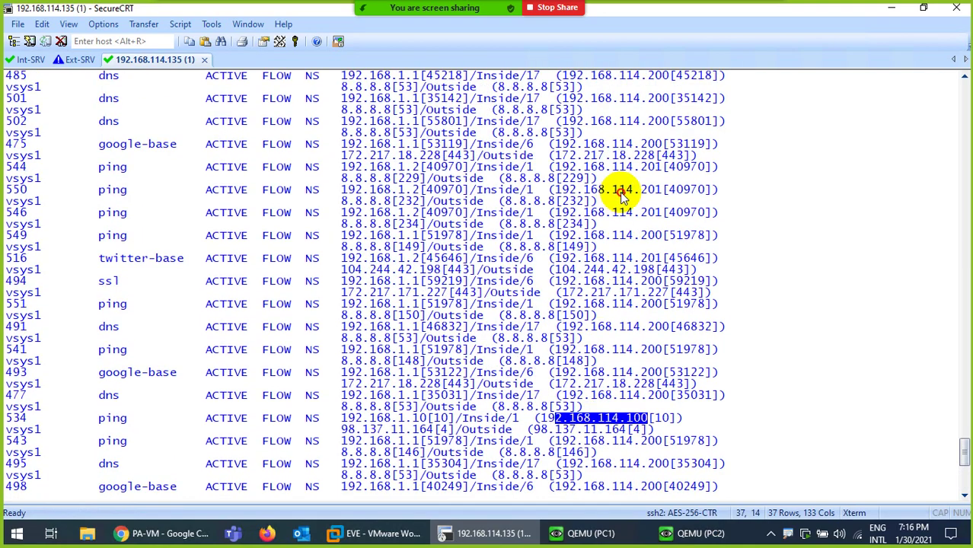
{"action": "left_click_drag", "start_coordinate": [612, 190], "coordinate": [647, 191]}
{"action": "scroll", "coordinate": [622, 255], "scroll_direction": "down", "scroll_amount": 3}
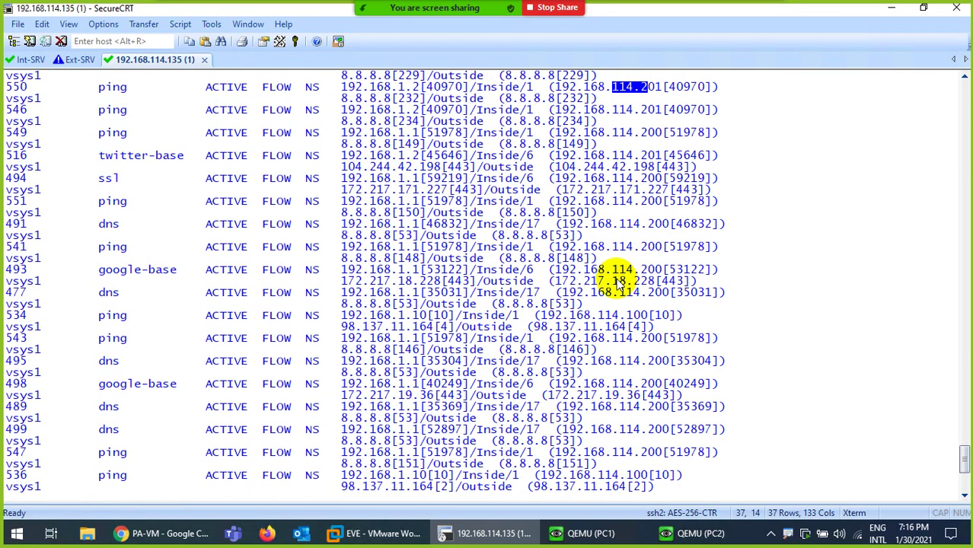
{"action": "scroll", "coordinate": [590, 365], "scroll_direction": "down", "scroll_amount": 4}
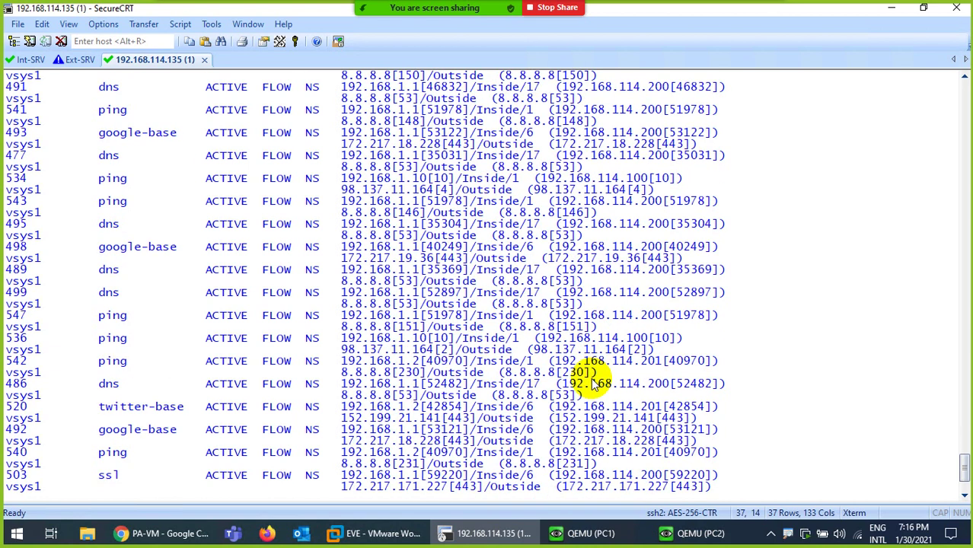
{"action": "left_click_drag", "start_coordinate": [563, 338], "coordinate": [646, 342]}
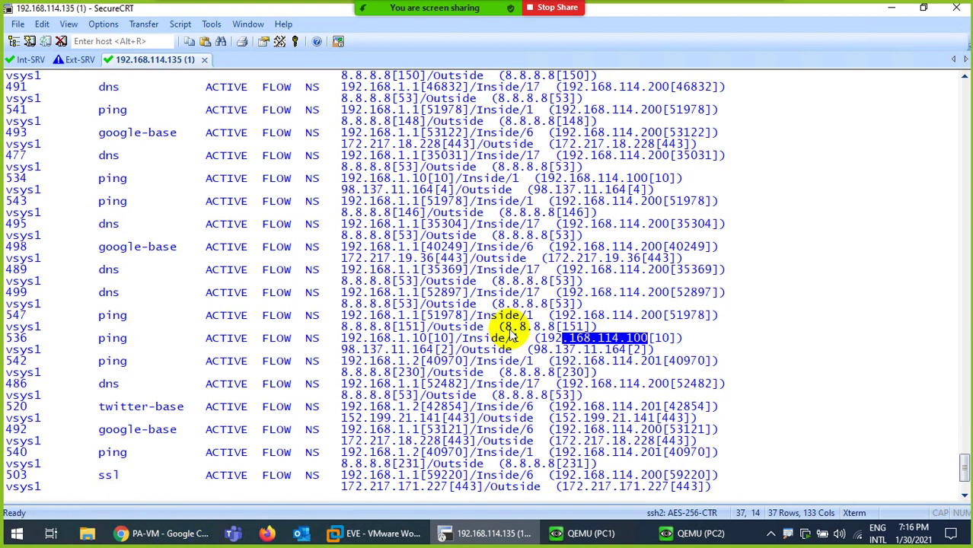
{"action": "mouse_move", "coordinate": [691, 6]}
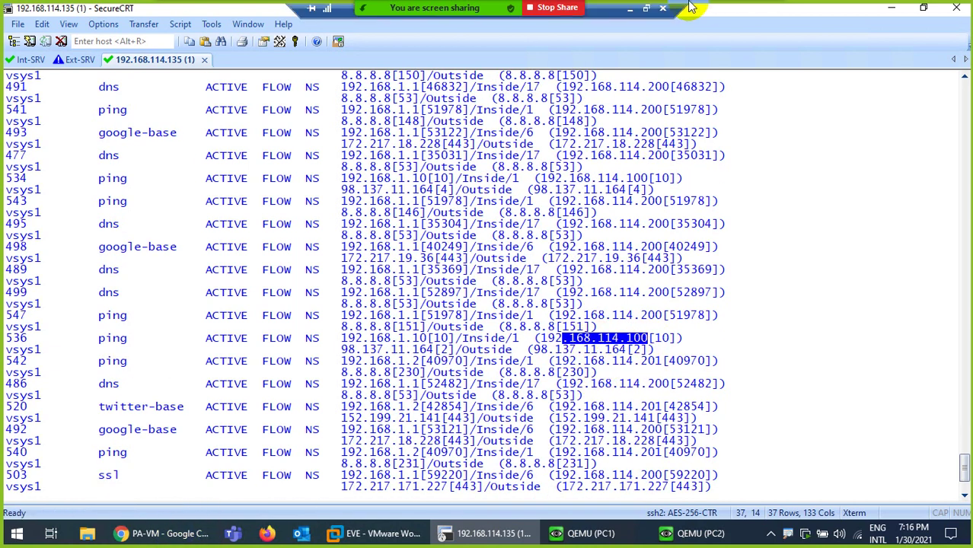
Switch to the NAT notes in Foxit PhantomPDF and highlight "One-to-One (1 to 1)" and "One-to-One mapping" in the Dynamic IP (DIP) section
{"action": "left_click", "coordinate": [629, 11]}
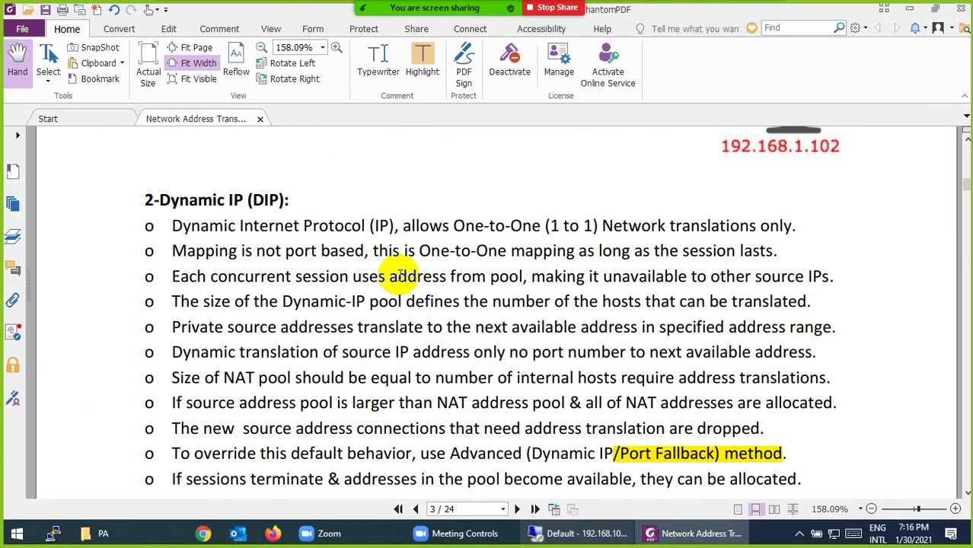
{"action": "left_click_drag", "start_coordinate": [453, 225], "coordinate": [609, 226]}
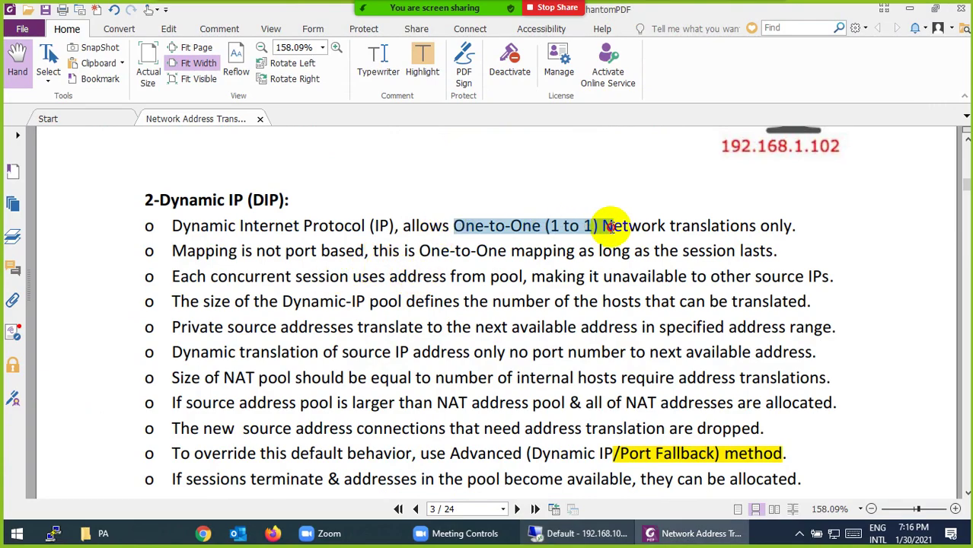
{"action": "left_click", "coordinate": [426, 67]}
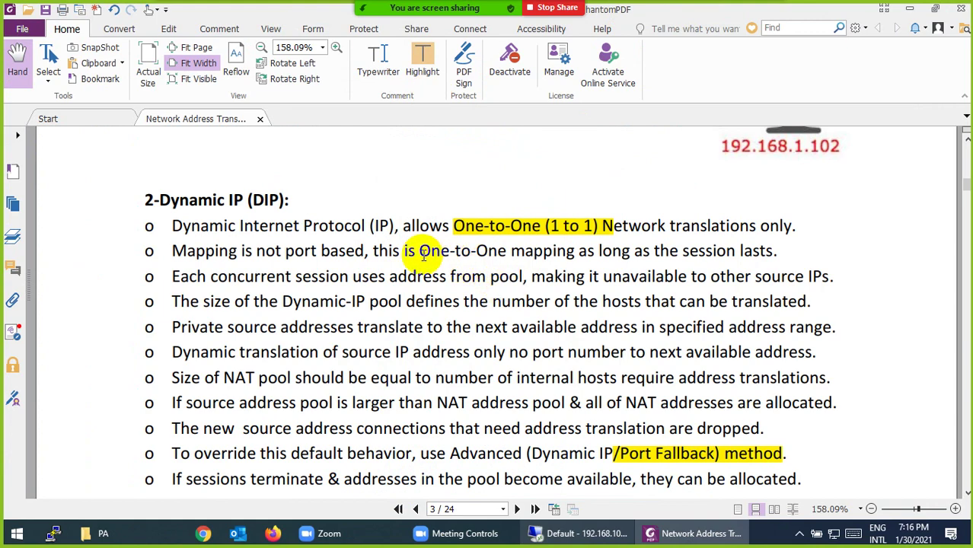
{"action": "left_click_drag", "start_coordinate": [419, 251], "coordinate": [579, 245]}
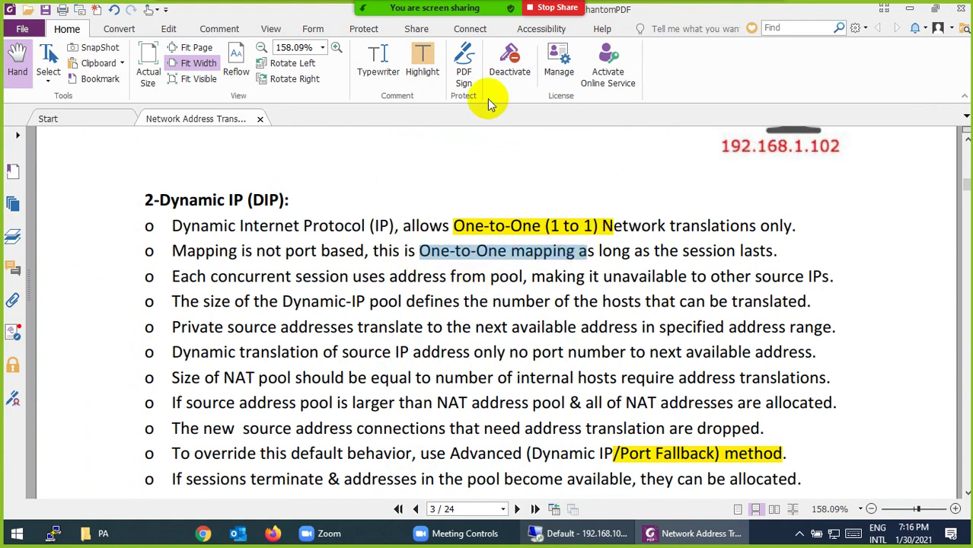
{"action": "left_click", "coordinate": [421, 61]}
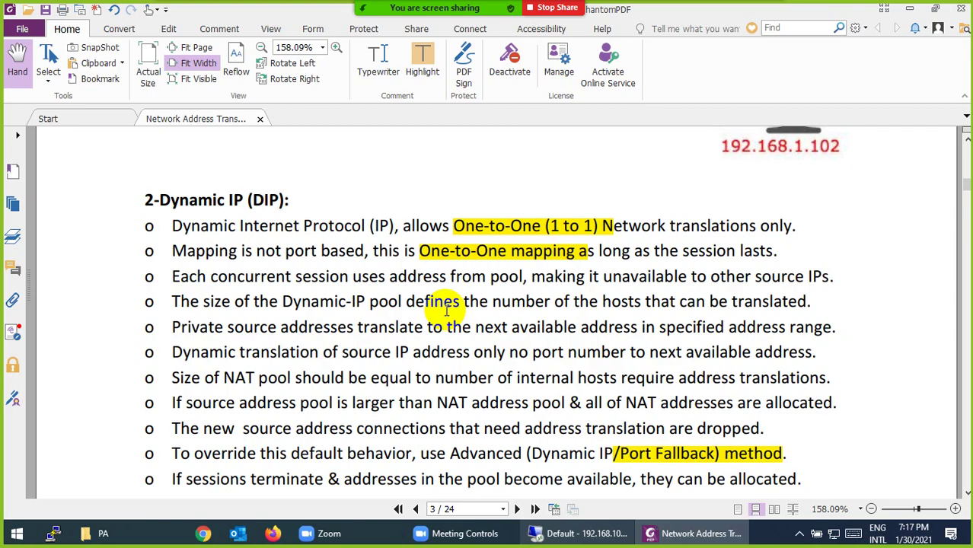
Highlight "use Advanced (Dynamic IP/Port Fallback) method" in the Dynamic IP section's bullet about overriding the default behavior
{"action": "scroll", "coordinate": [446, 310], "scroll_direction": "down", "scroll_amount": 3}
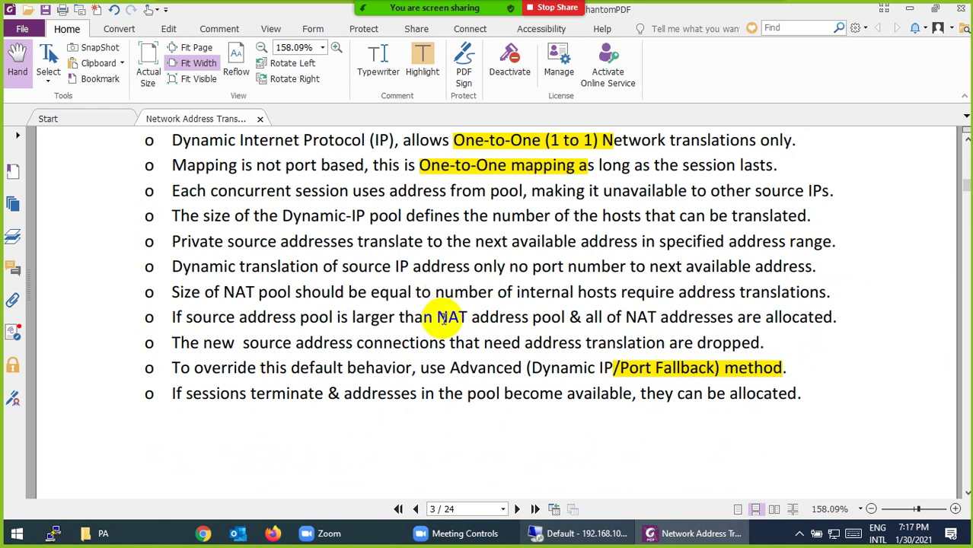
{"action": "scroll", "coordinate": [440, 308], "scroll_direction": "down", "scroll_amount": 3}
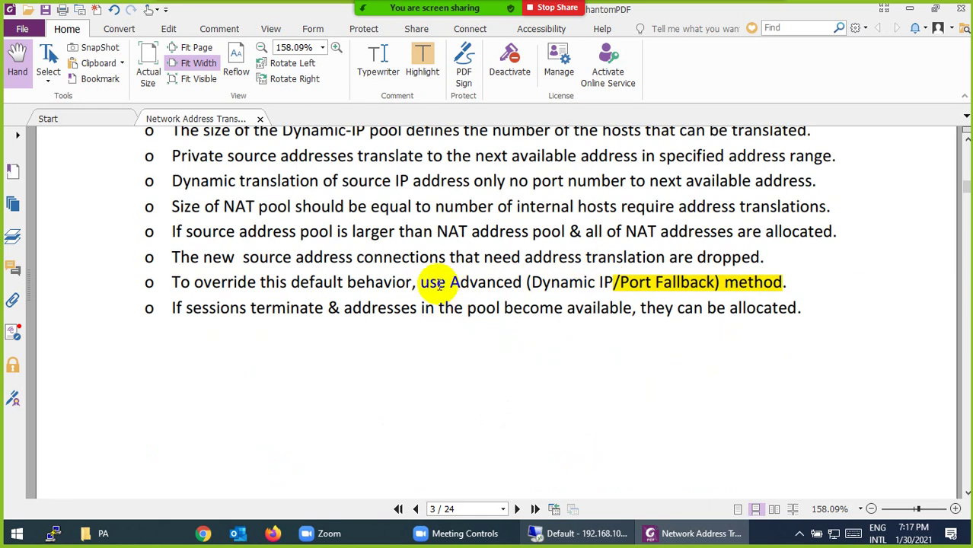
{"action": "left_click_drag", "start_coordinate": [420, 282], "coordinate": [782, 282]}
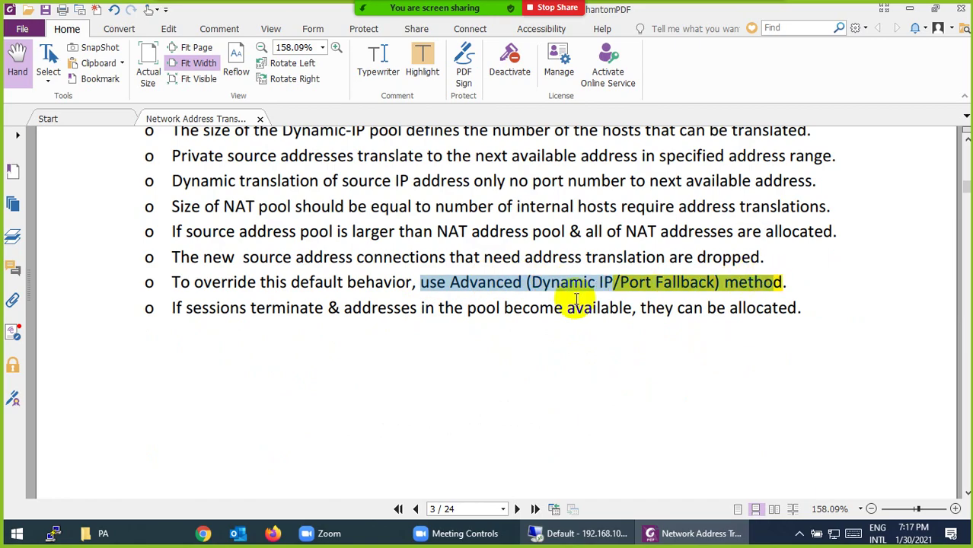
{"action": "left_click", "coordinate": [421, 67]}
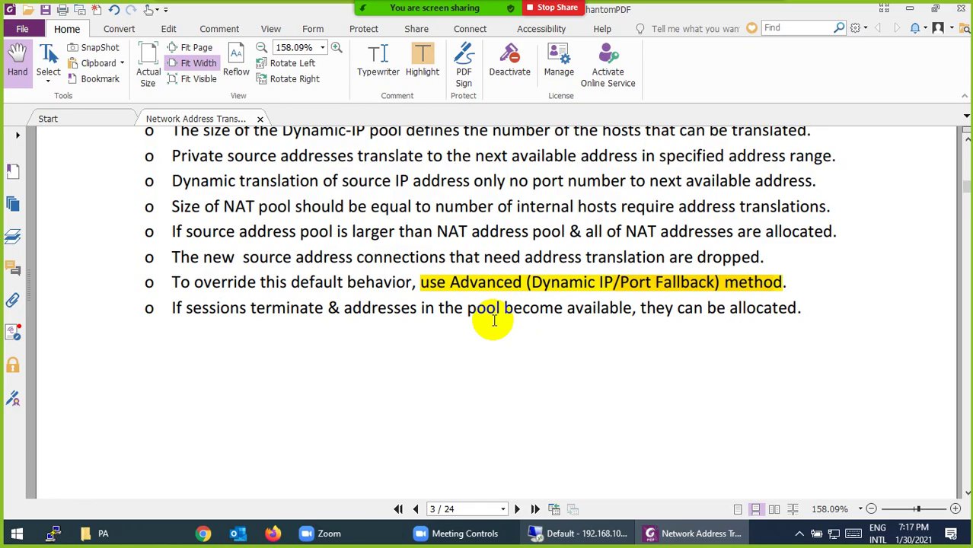
Review the Dynamic IP and Port section, the PAT diagram and the Dynamic IP bullets to compare the two NAT types
{"action": "scroll", "coordinate": [493, 320], "scroll_direction": "up", "scroll_amount": 15}
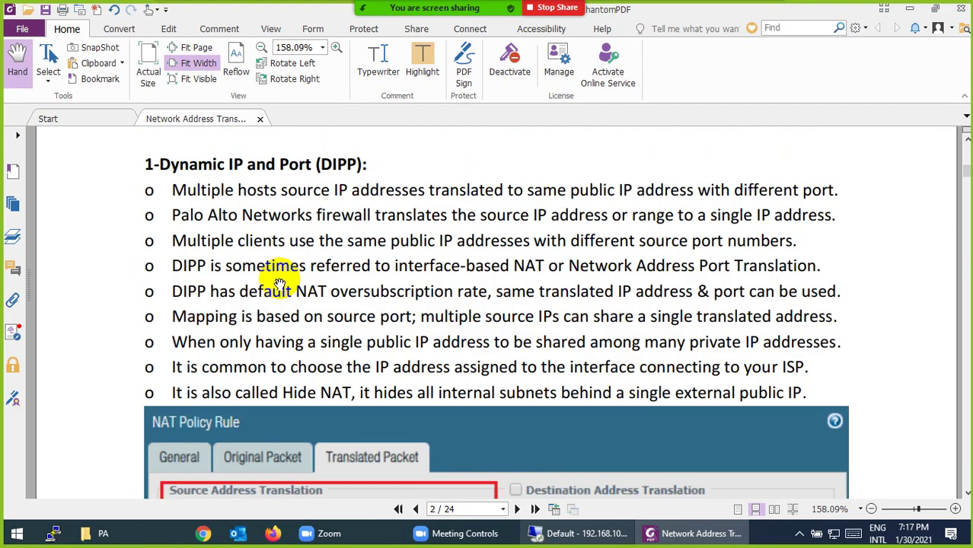
{"action": "scroll", "coordinate": [344, 359], "scroll_direction": "down", "scroll_amount": 12}
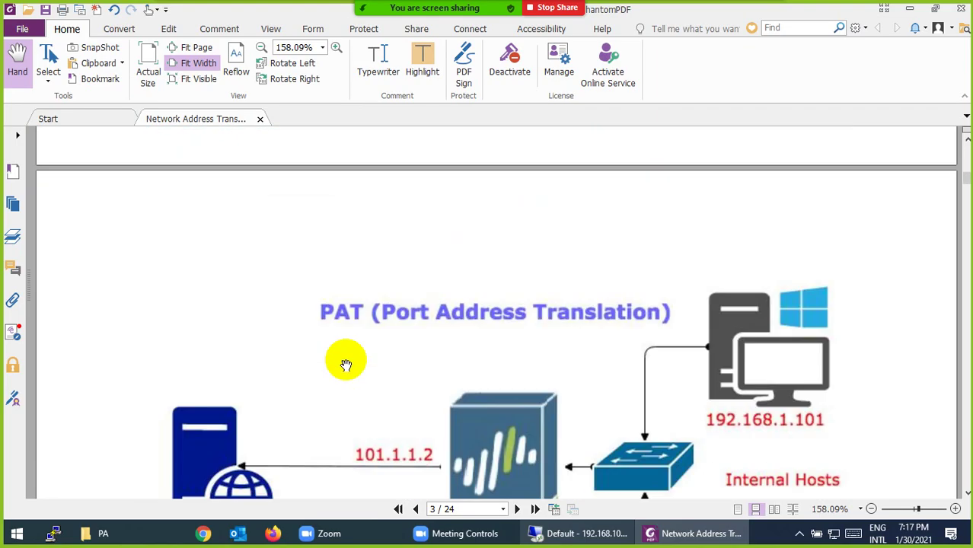
{"action": "scroll", "coordinate": [346, 364], "scroll_direction": "up", "scroll_amount": 8}
{"action": "scroll", "coordinate": [347, 361], "scroll_direction": "down", "scroll_amount": 3}
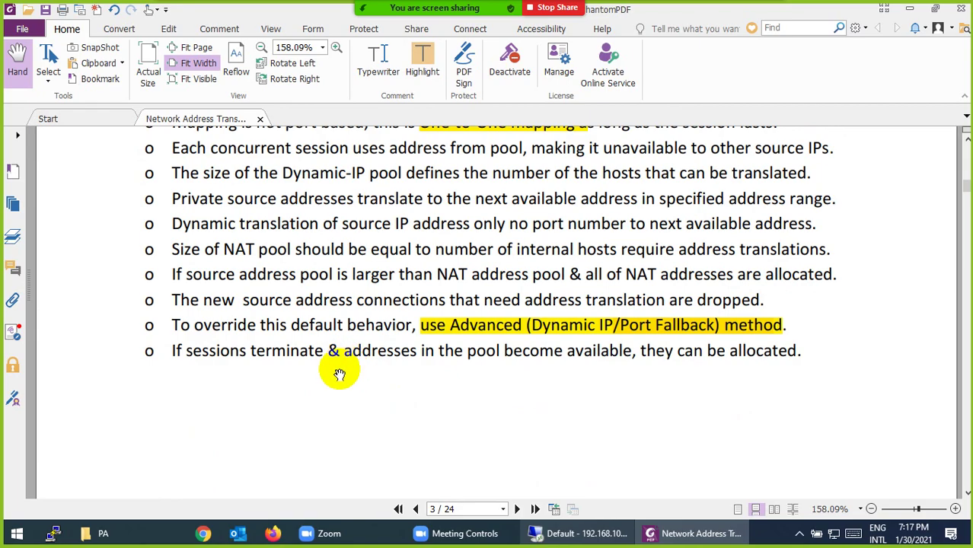
{"action": "scroll", "coordinate": [340, 374], "scroll_direction": "up", "scroll_amount": 3}
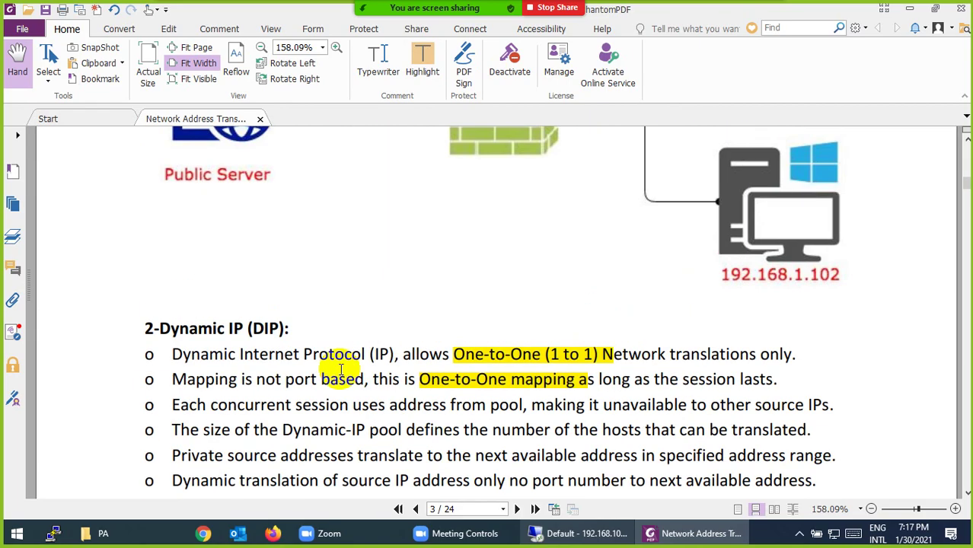
{"action": "scroll", "coordinate": [341, 371], "scroll_direction": "up", "scroll_amount": 4}
{"action": "scroll", "coordinate": [339, 373], "scroll_direction": "down", "scroll_amount": 3}
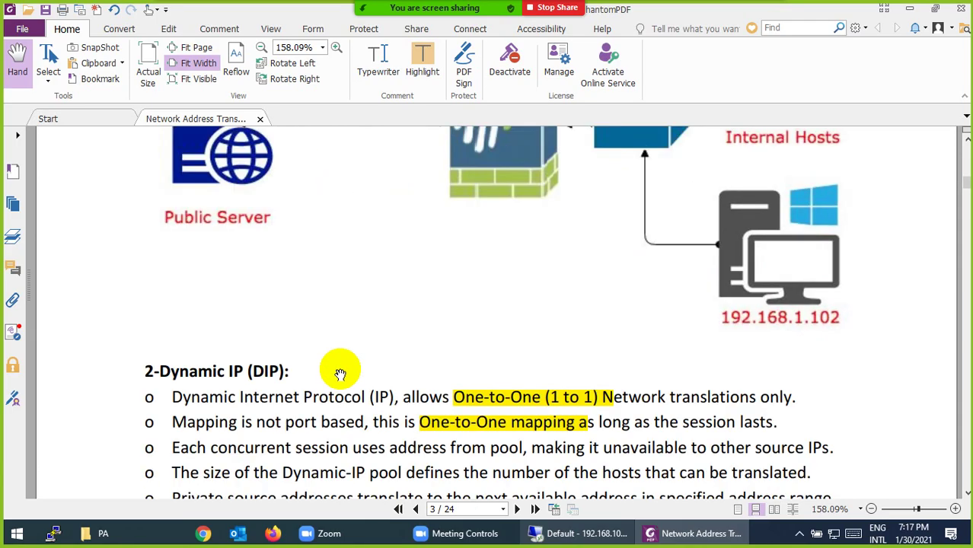
{"action": "scroll", "coordinate": [339, 374], "scroll_direction": "down", "scroll_amount": 2}
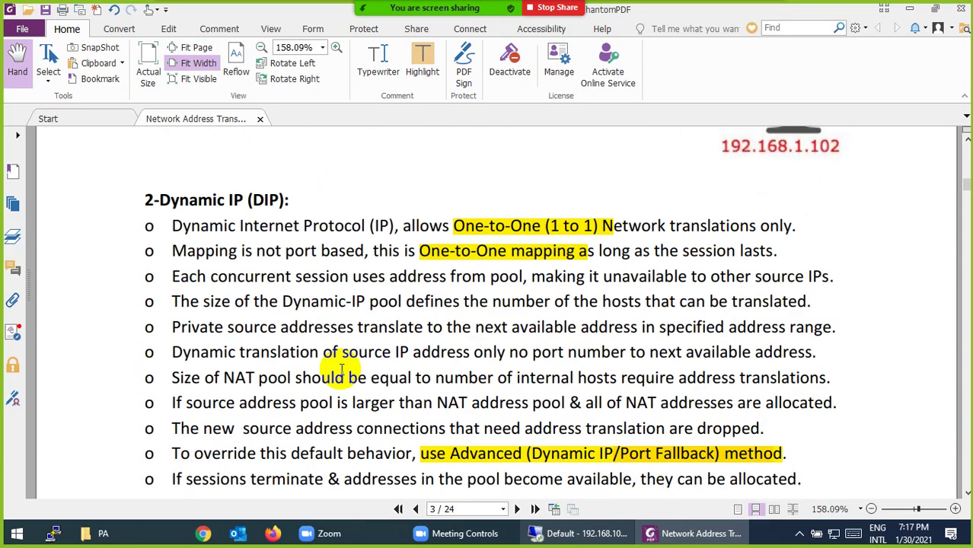